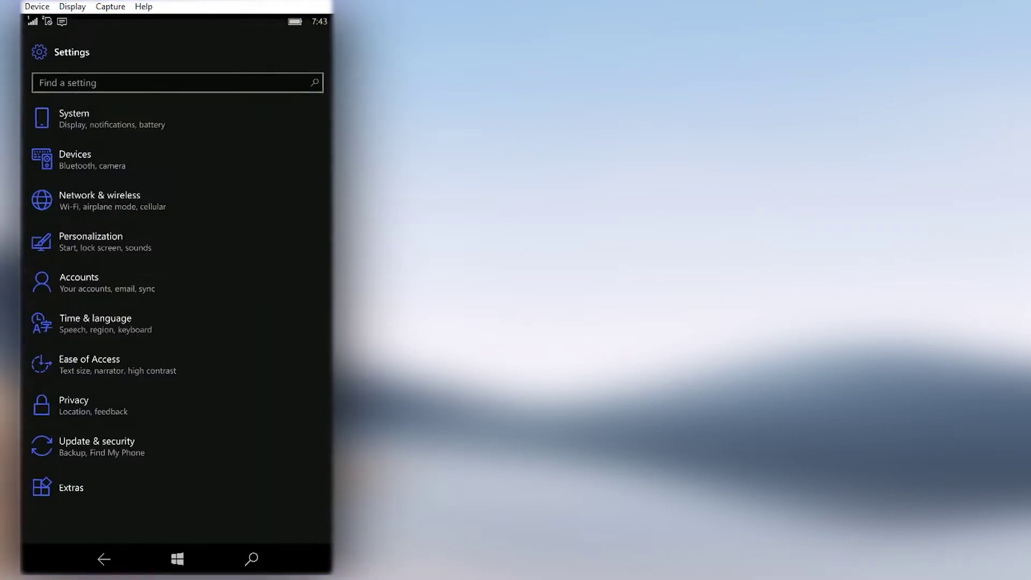
Step: Open the phone's System settings, then select and deselect items on the desktop
click(177, 77)
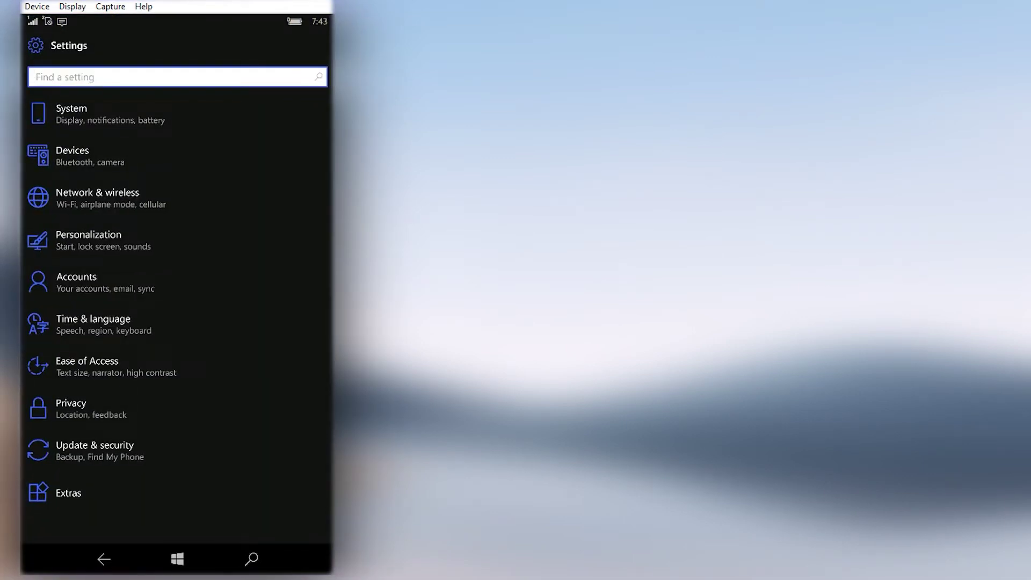
click(51, 110)
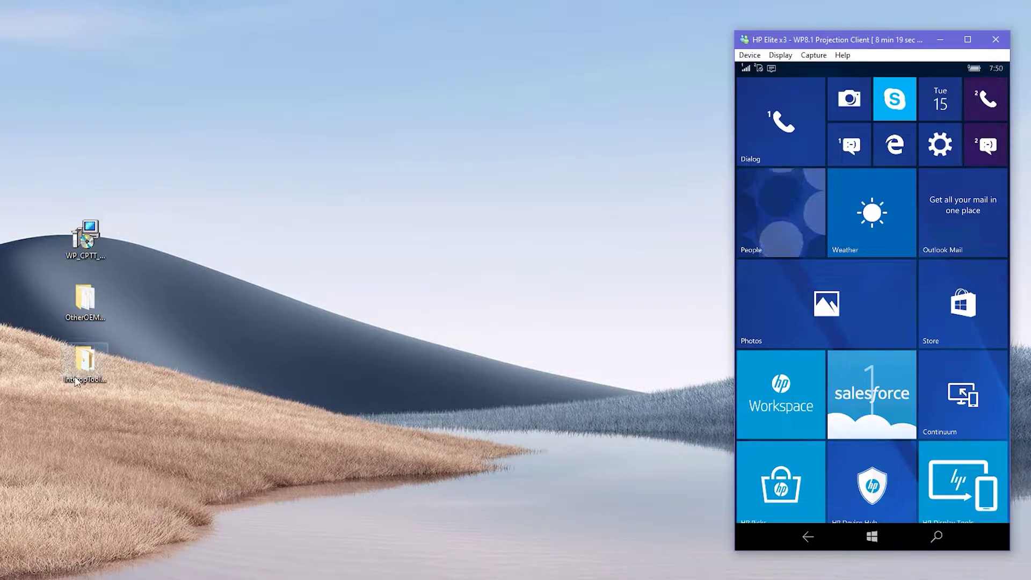
drag(135, 389, 59, 212)
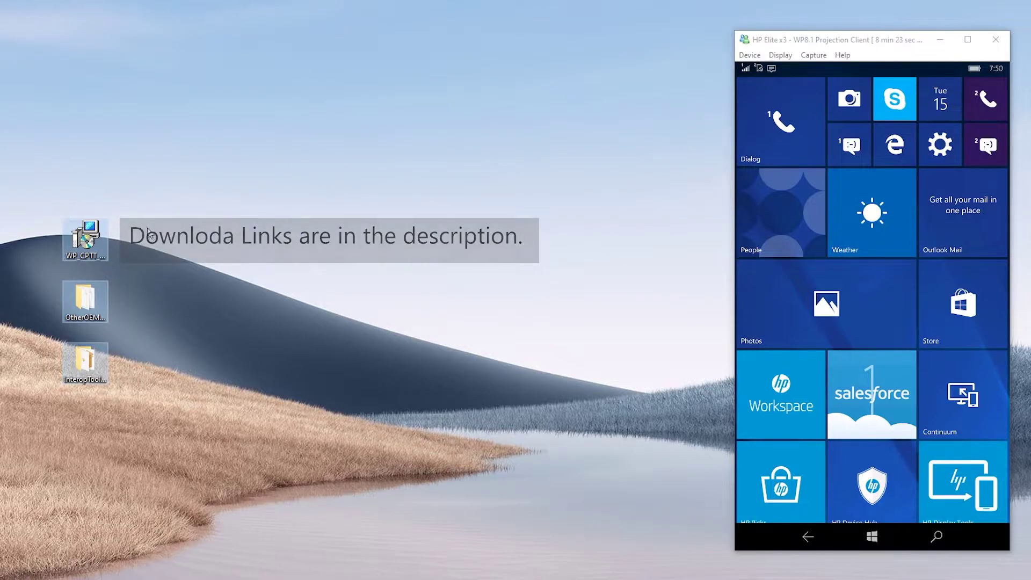
click(152, 233)
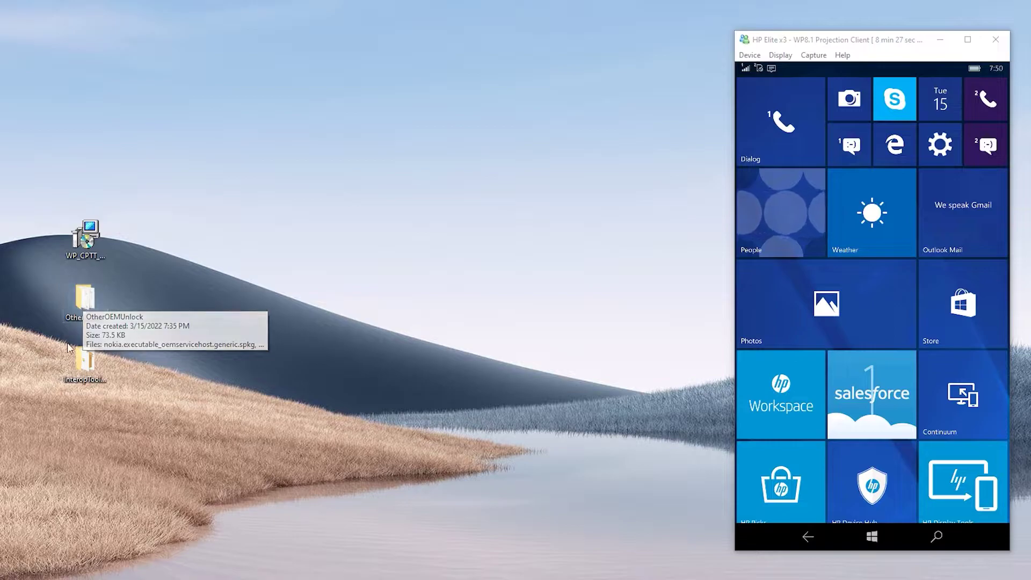
click(81, 366)
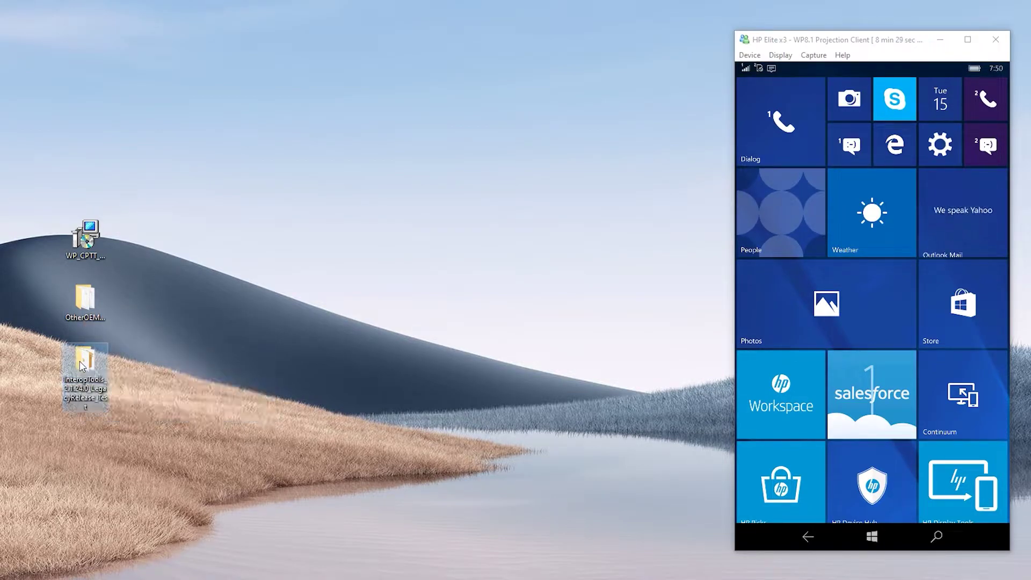
click(248, 310)
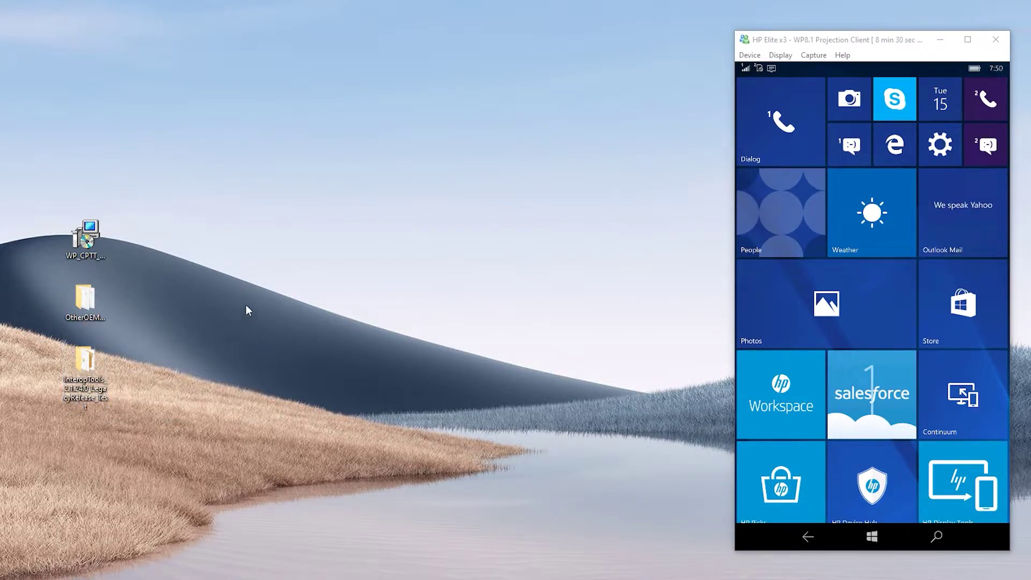
Step: Cut the OtherOEMUnlock desktop folder and open File Explorer on This PC
click(83, 302)
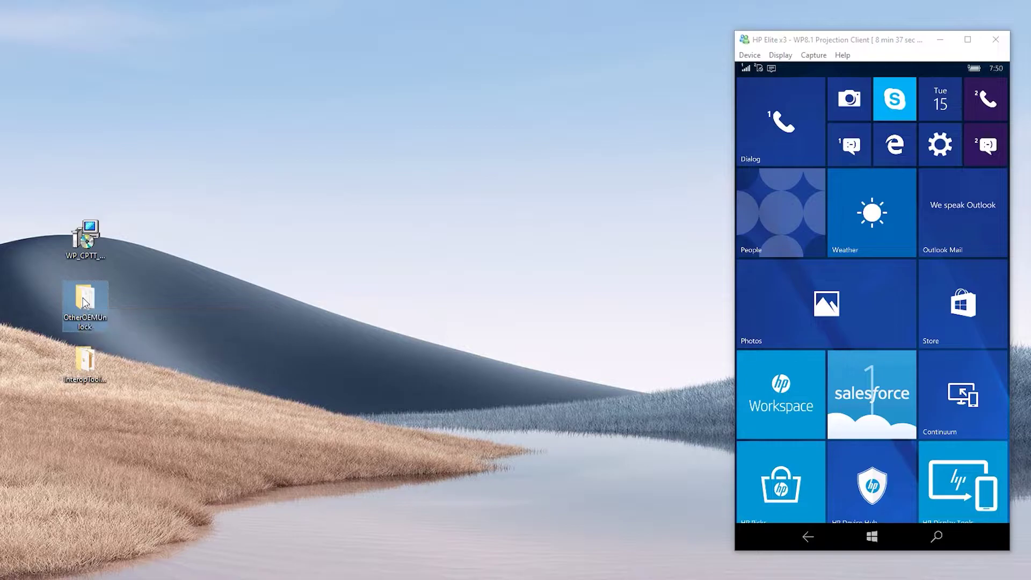
right_click(83, 302)
click(125, 517)
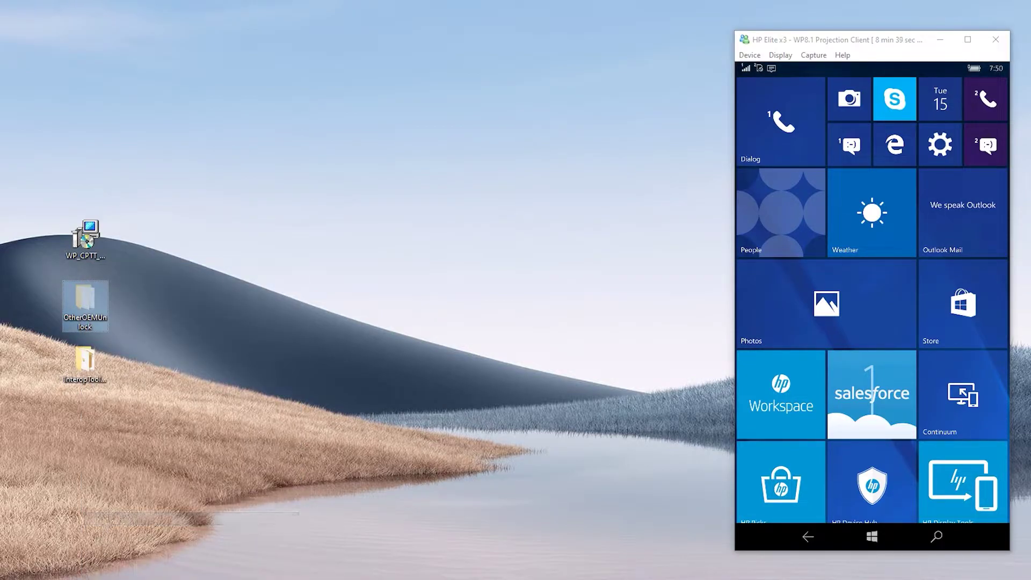
key(super+e)
Step: Paste the OtherOEMUnlock folder into the Windows 10 (C:) drive, then close Explorer
click(180, 240)
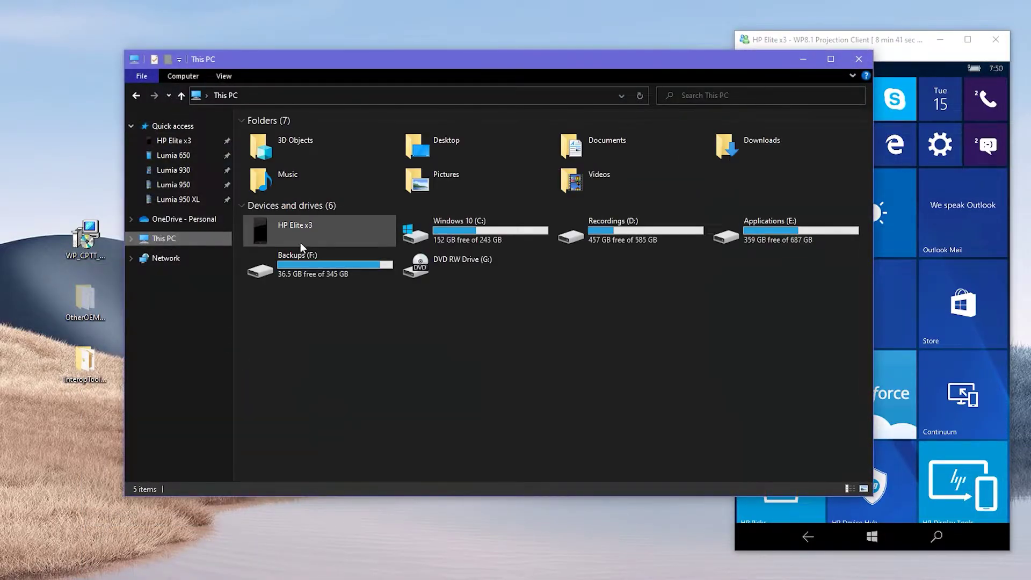
double_click(478, 236)
right_click(305, 252)
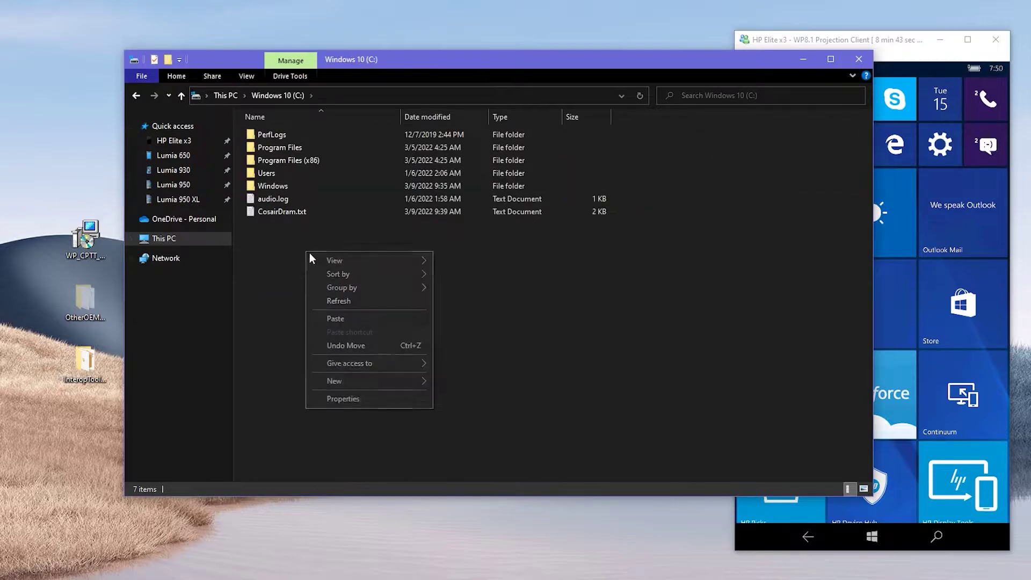
click(354, 323)
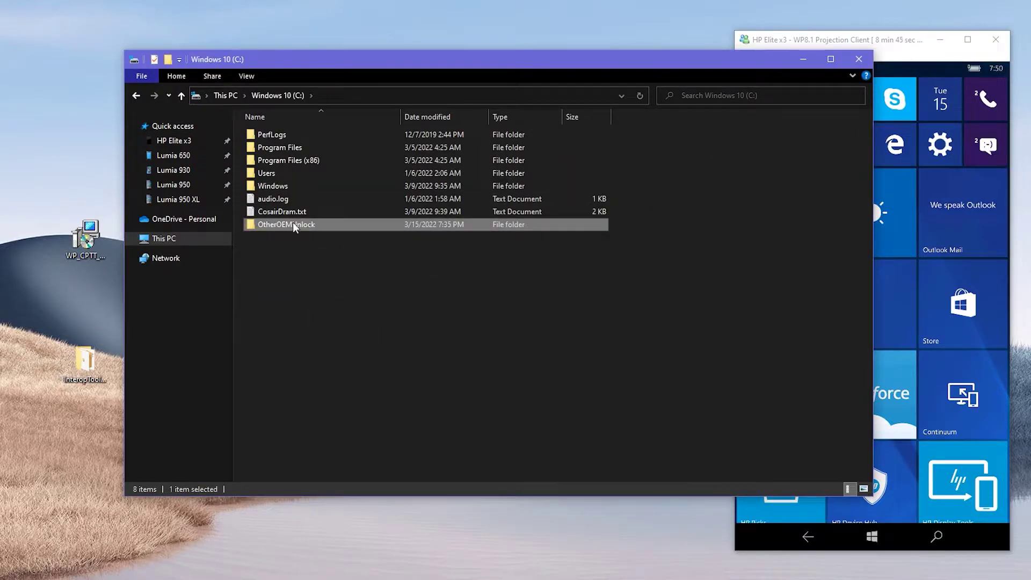
click(332, 96)
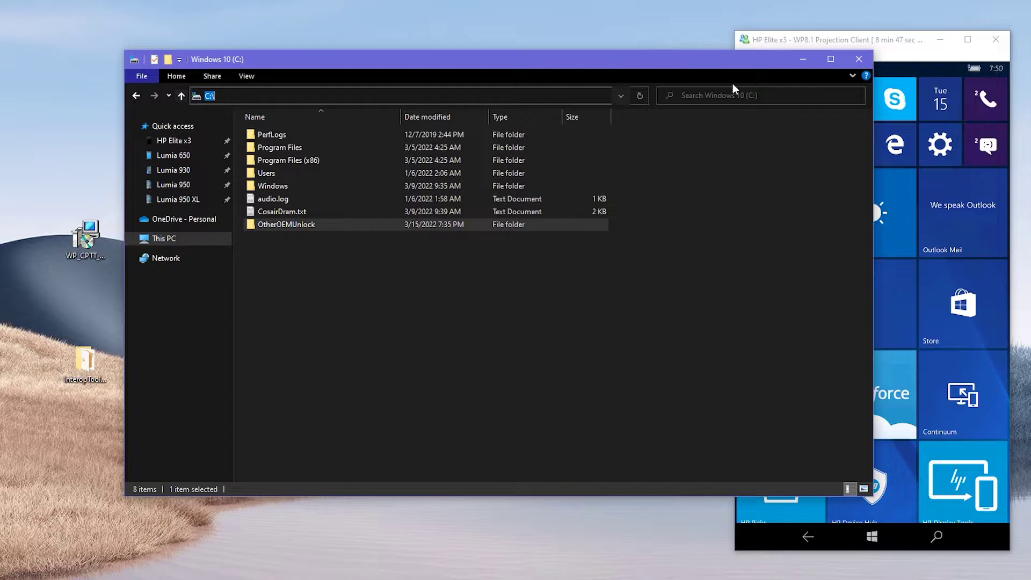
click(859, 58)
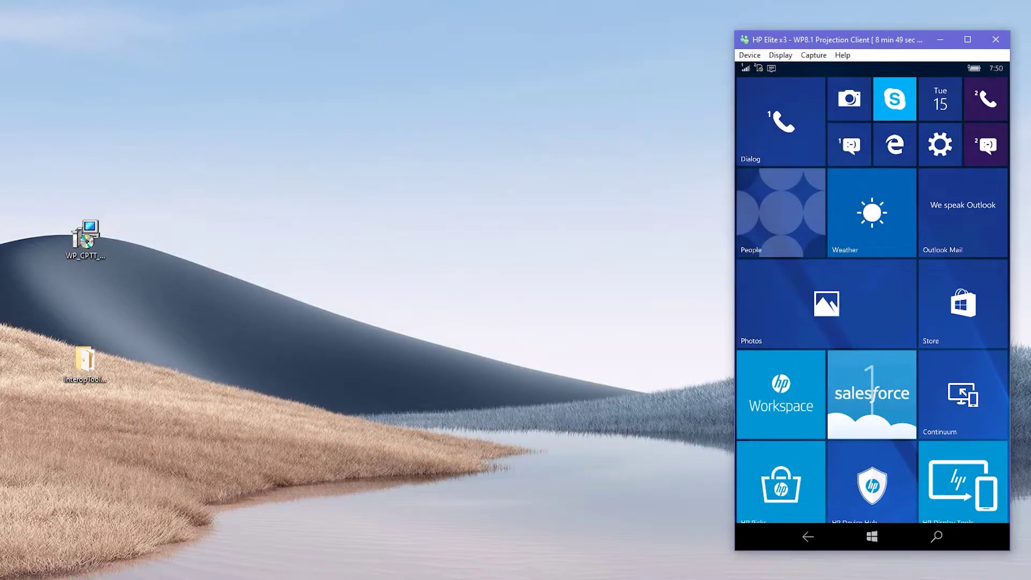
Step: Move the InteropTools desktop folder into the HP Elite x3's Phone > Downloads folder
click(91, 364)
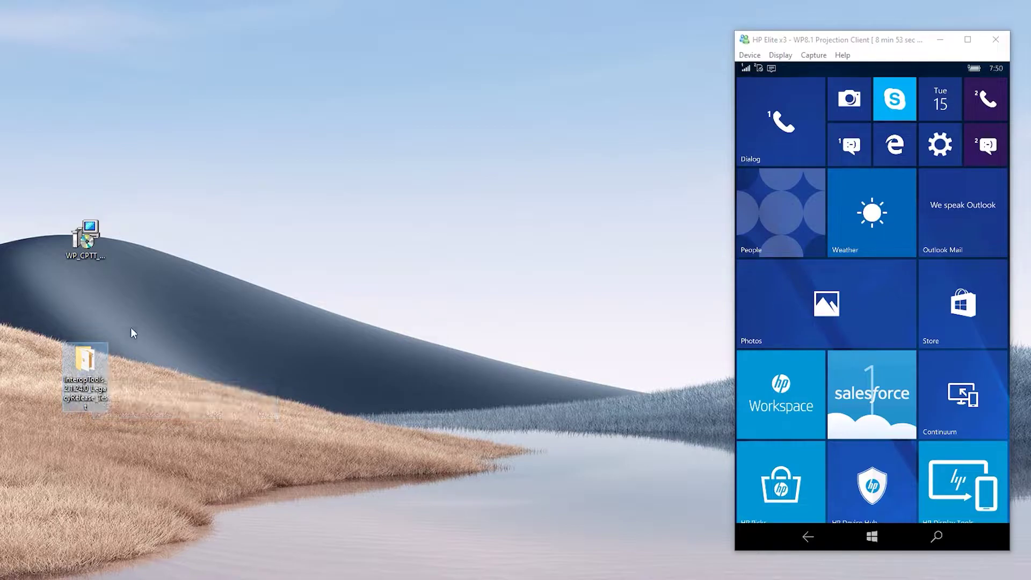
right_click(77, 368)
click(91, 280)
key(super+e)
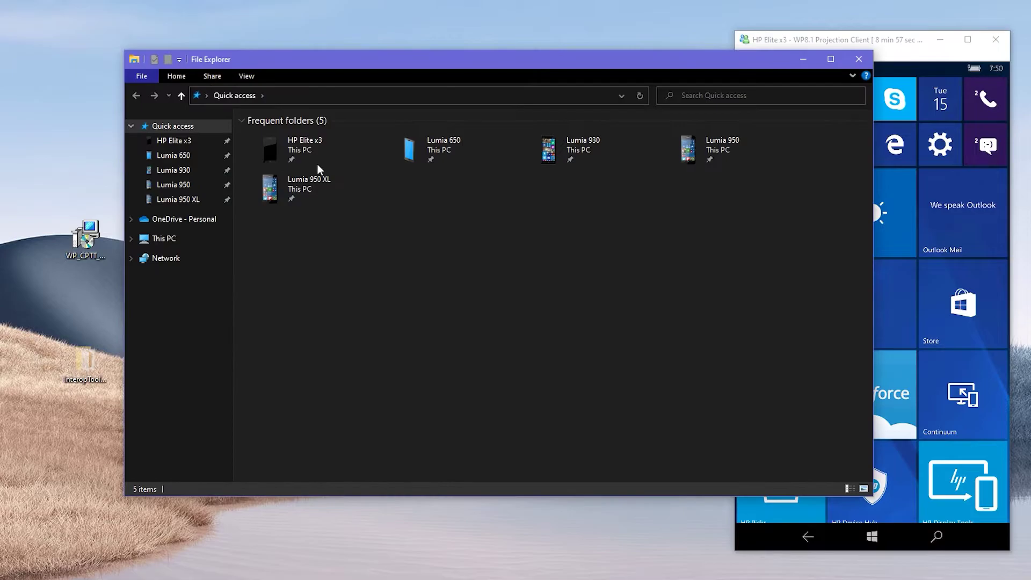
click(325, 156)
double_click(325, 156)
double_click(334, 134)
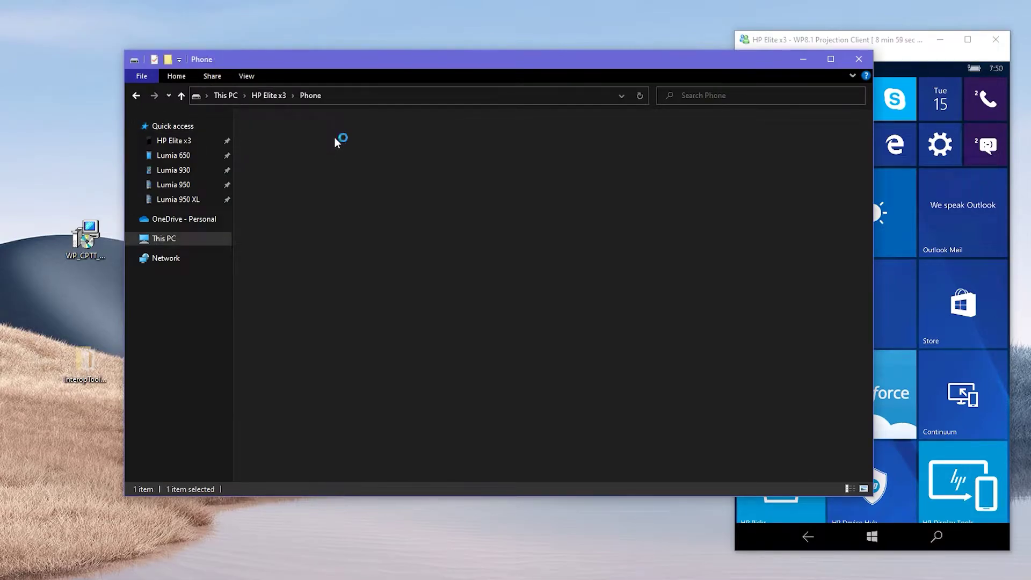
double_click(460, 127)
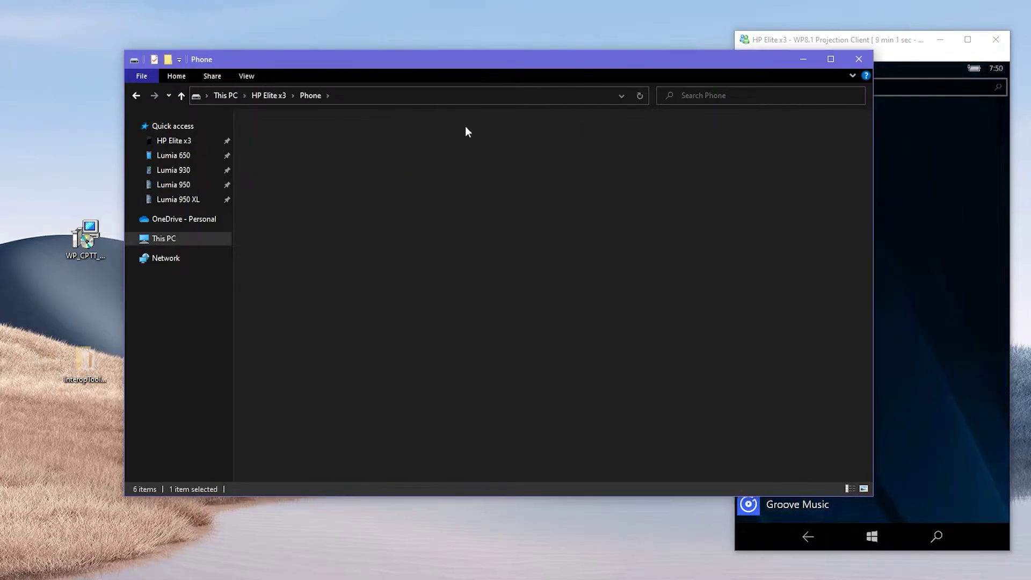
right_click(404, 196)
click(420, 264)
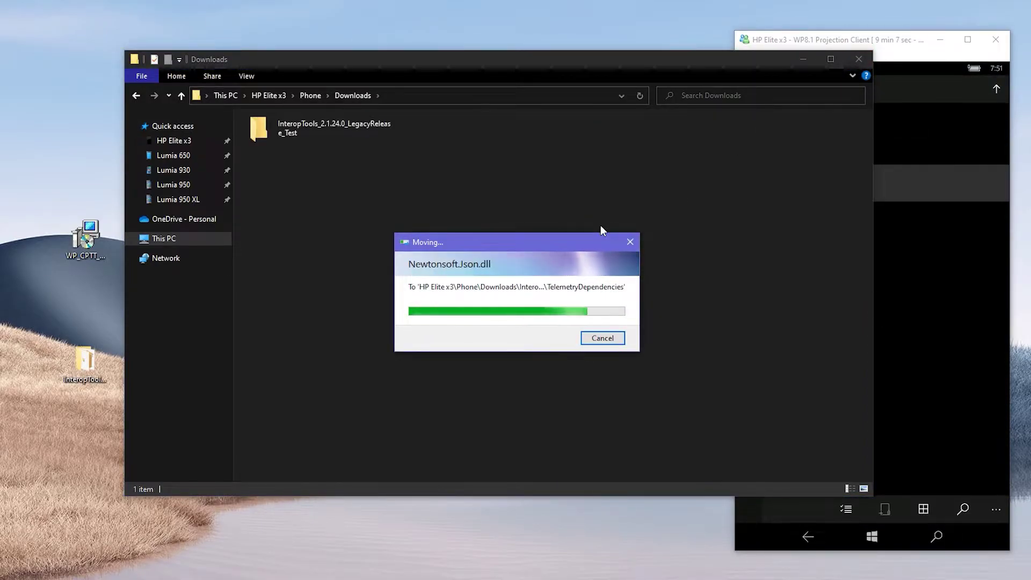
click(858, 59)
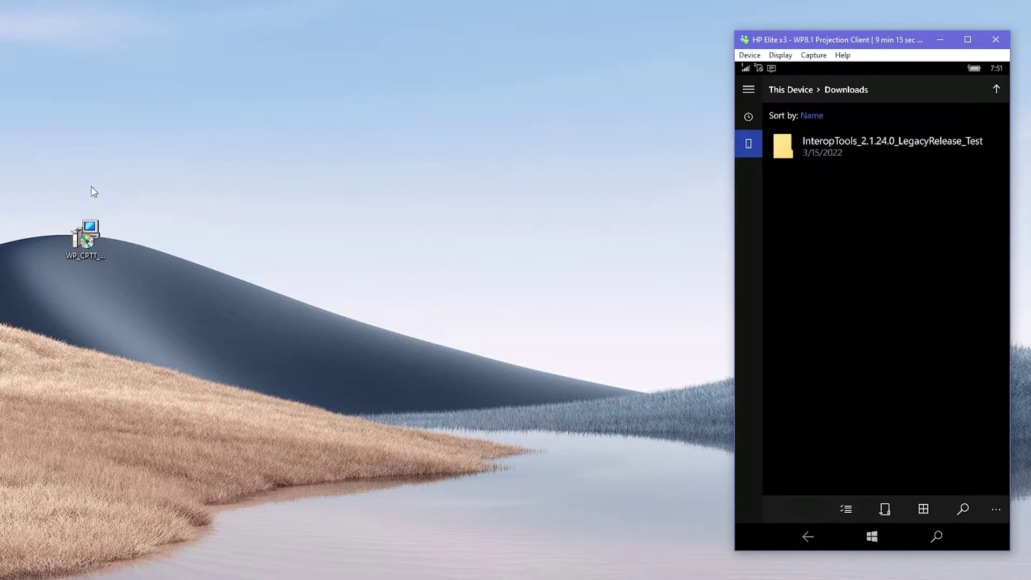
Step: Run the WP_CPTT installer, allow it, and finish the Packaging and Test Tools setup
double_click(92, 245)
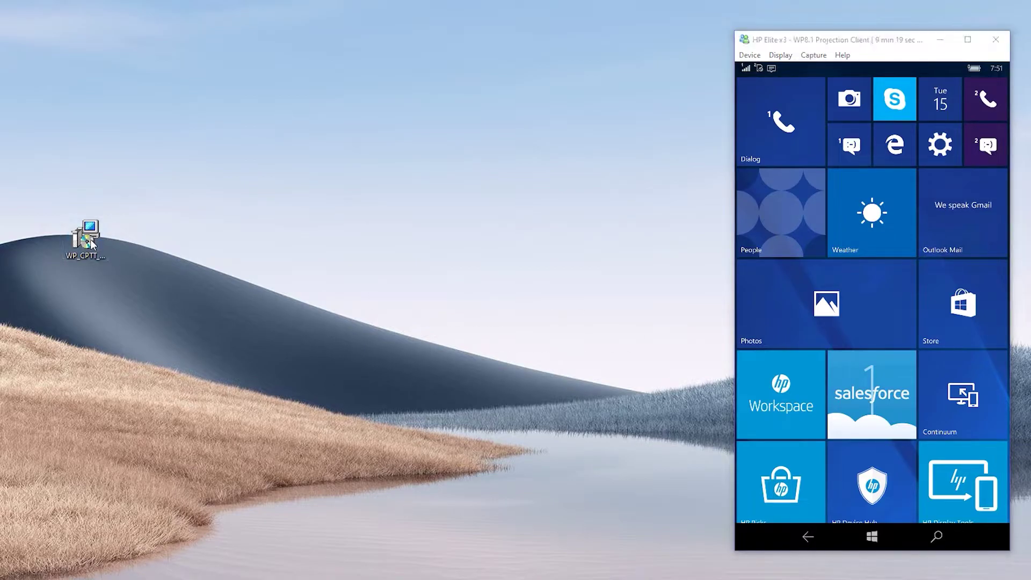
click(547, 305)
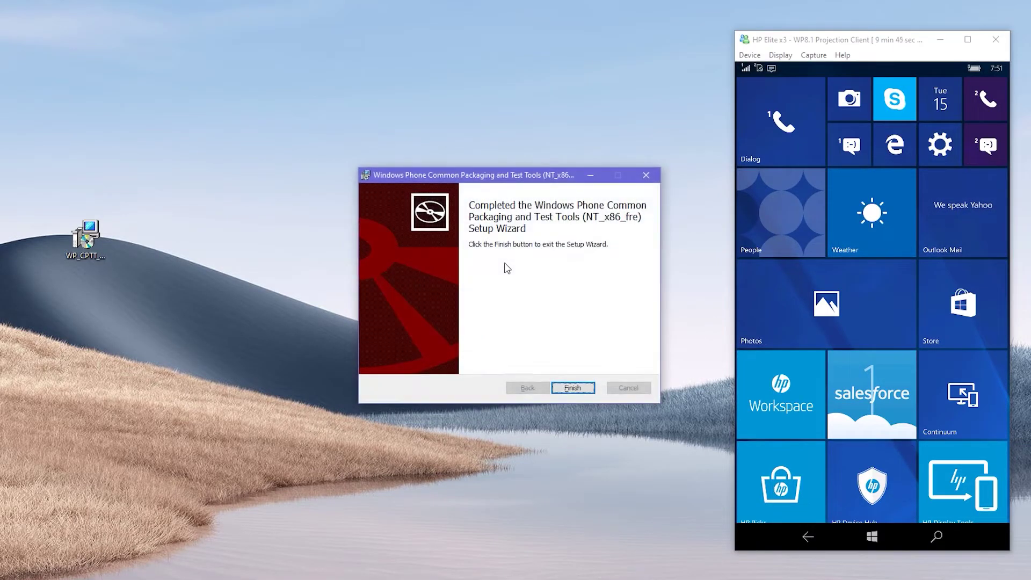
click(573, 388)
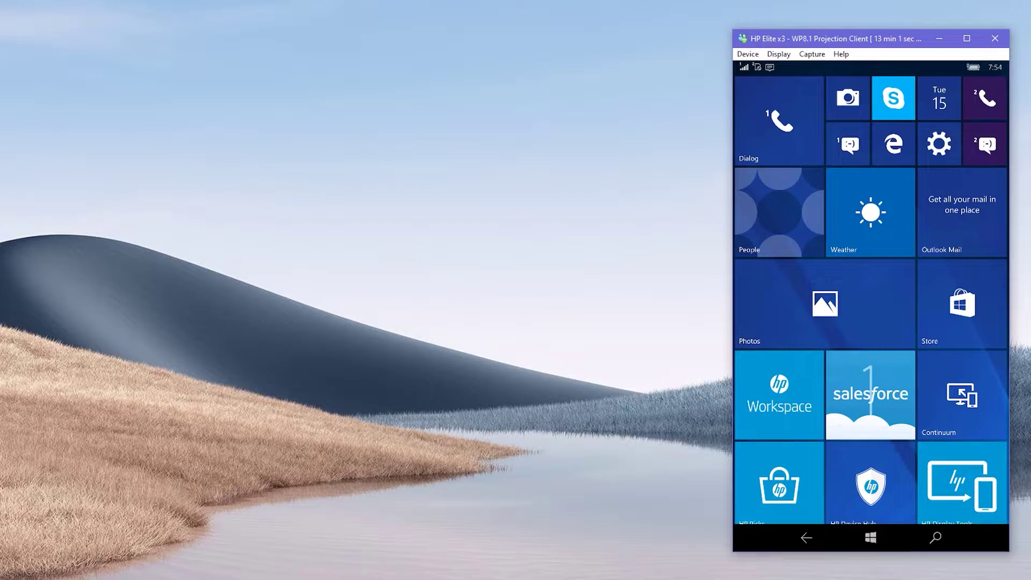
Step: Turn on Developer mode under the phone's Update & security > For developers settings
drag(784, 70, 779, 174)
click(980, 127)
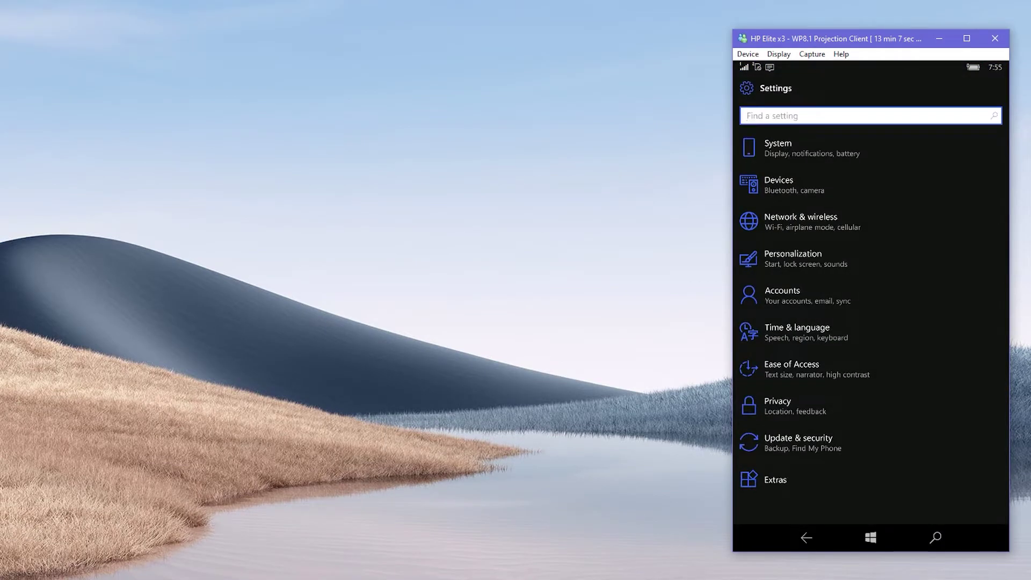
click(777, 435)
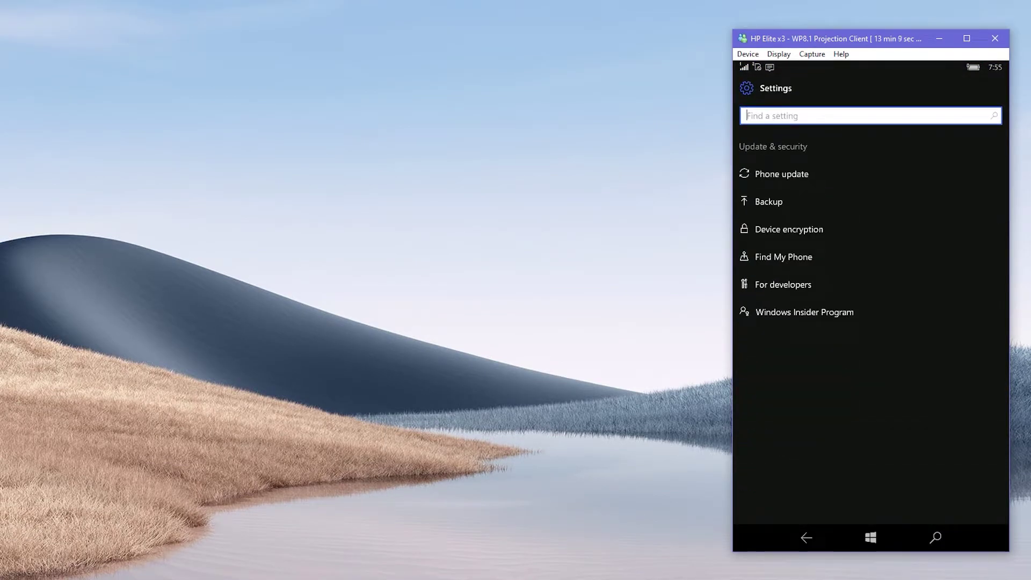
click(769, 279)
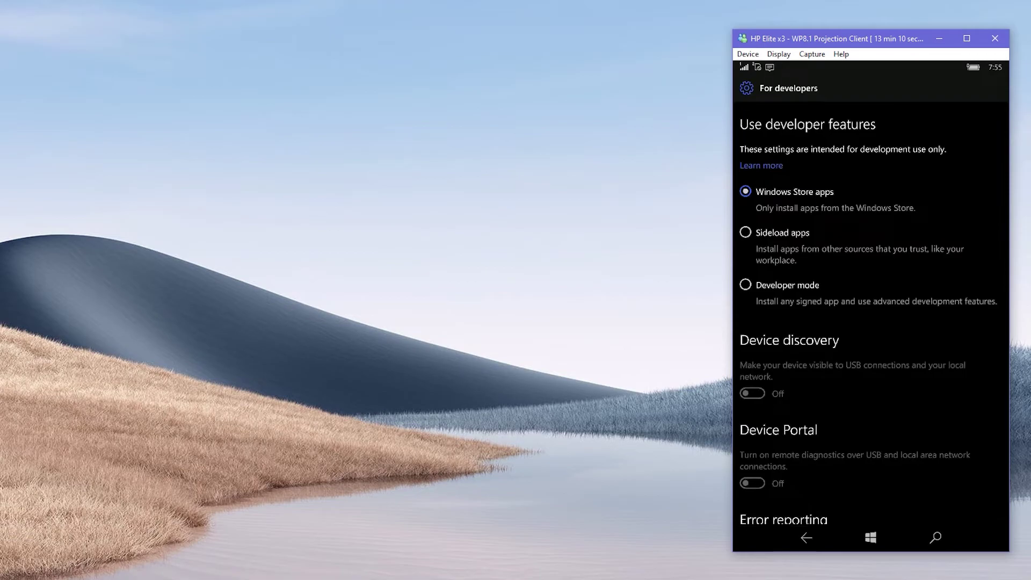
click(769, 285)
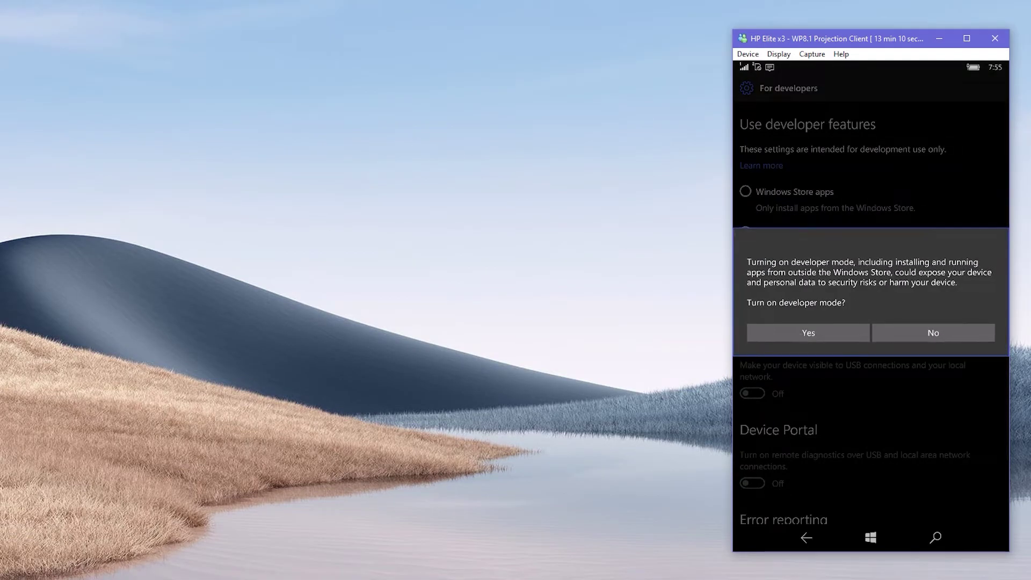
click(785, 326)
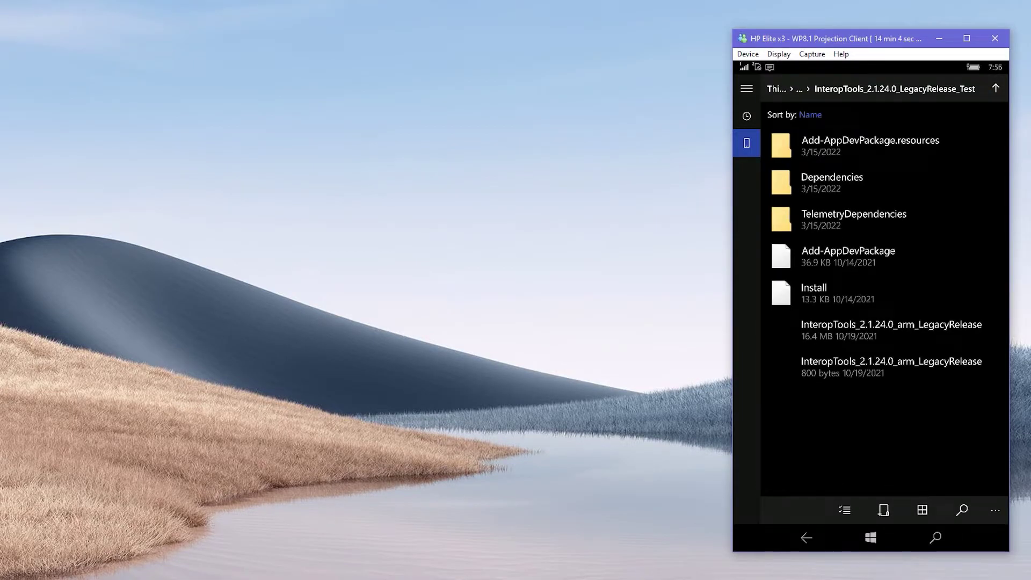
Step: Install the 800-byte InteropTools certificate on the phone, then open the 16.4 MB app package
click(801, 363)
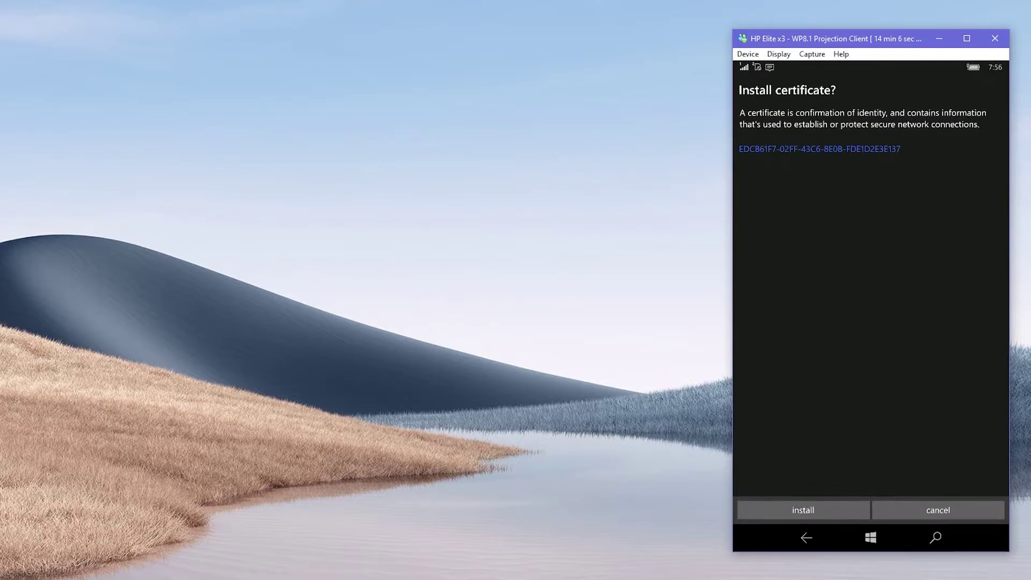
click(803, 509)
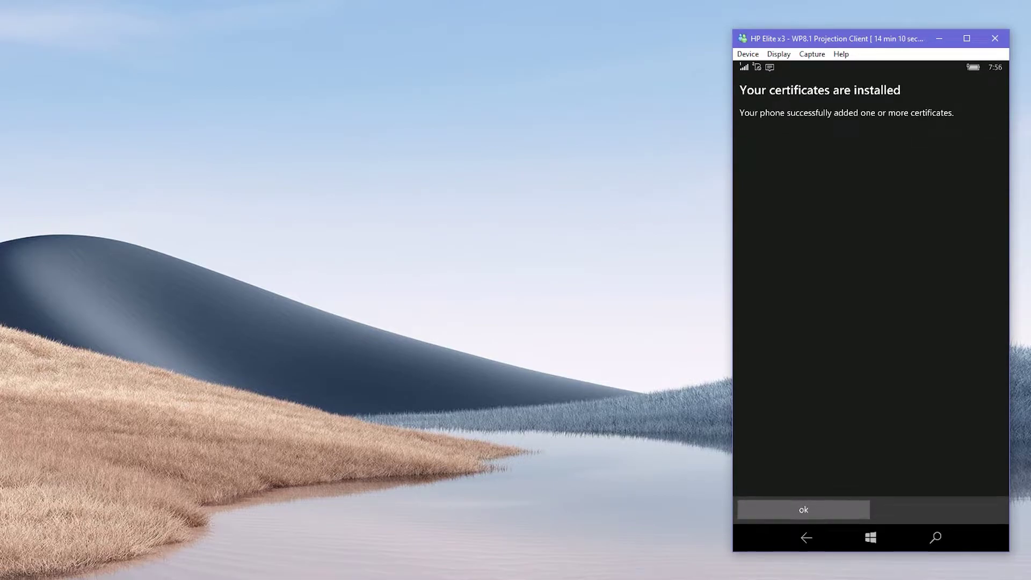
click(804, 510)
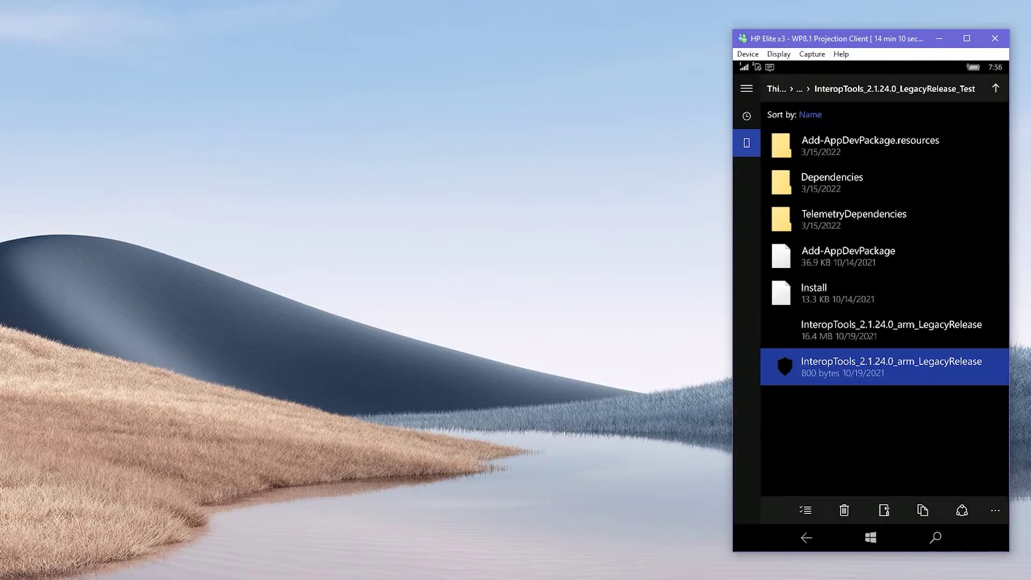
click(816, 329)
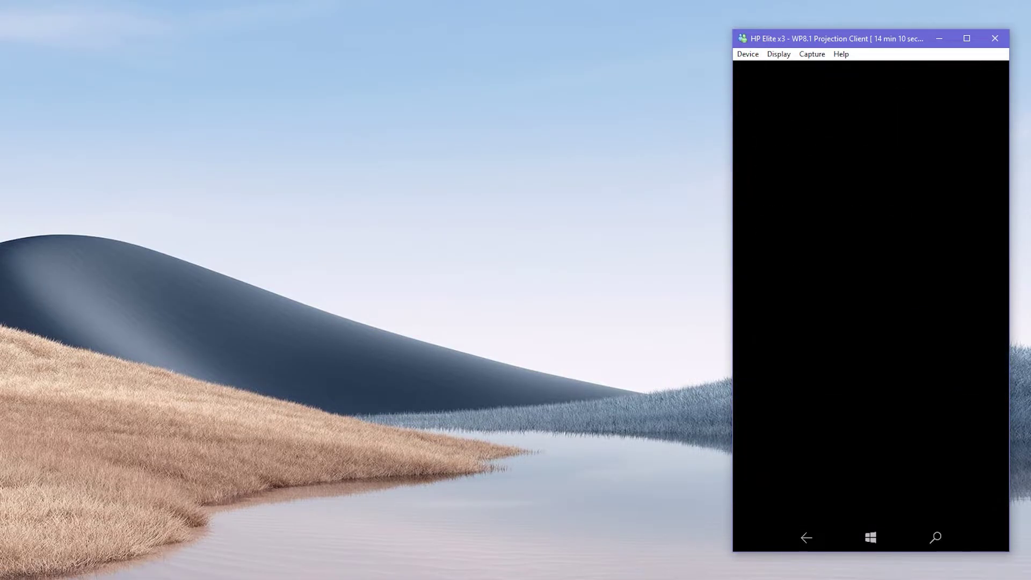
Step: Install and launch Interop Tools, accept the EULA, grant permission, and use the This device provider
click(808, 322)
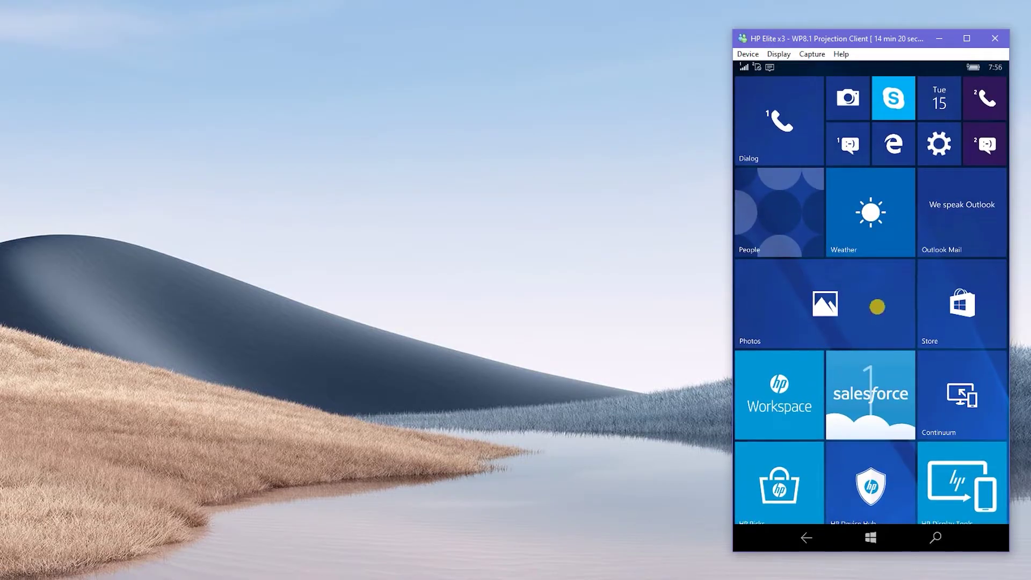
drag(877, 306, 752, 308)
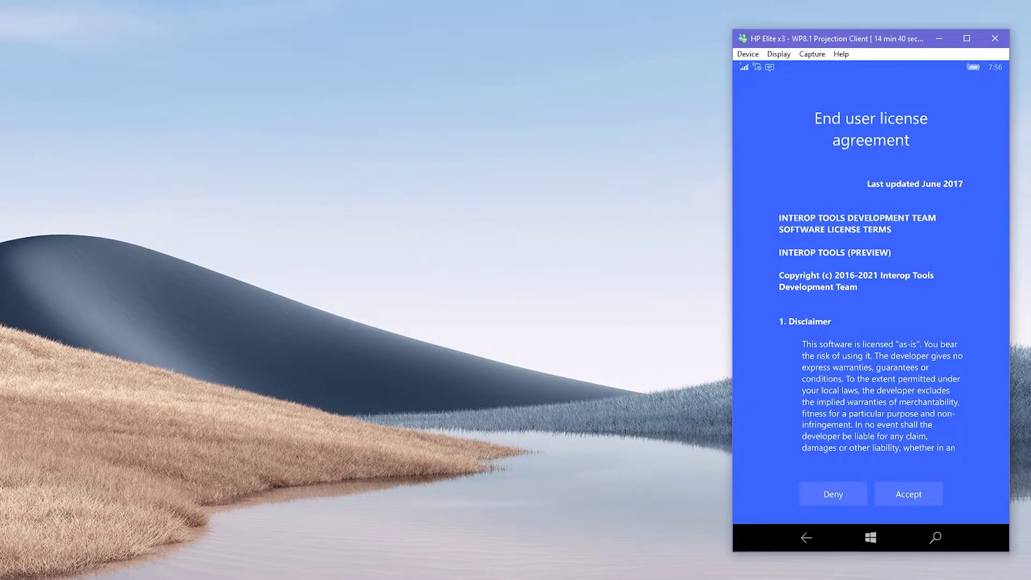
click(925, 381)
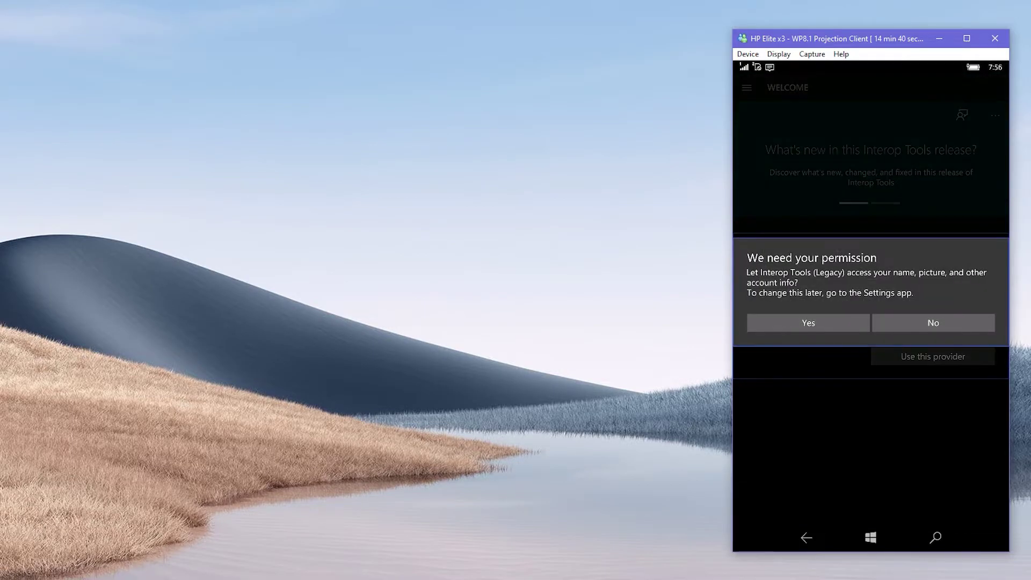
click(785, 324)
click(832, 274)
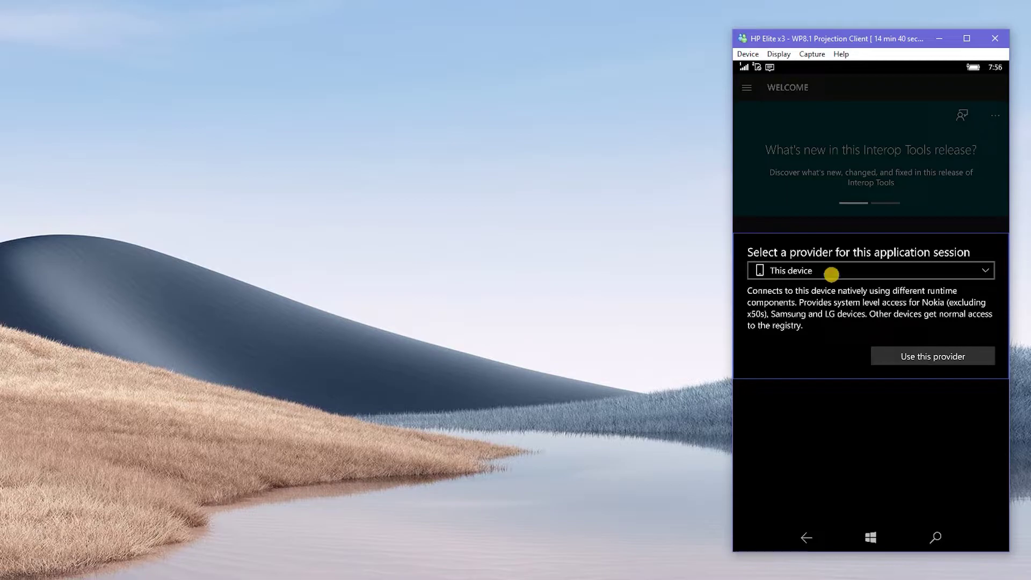
click(933, 356)
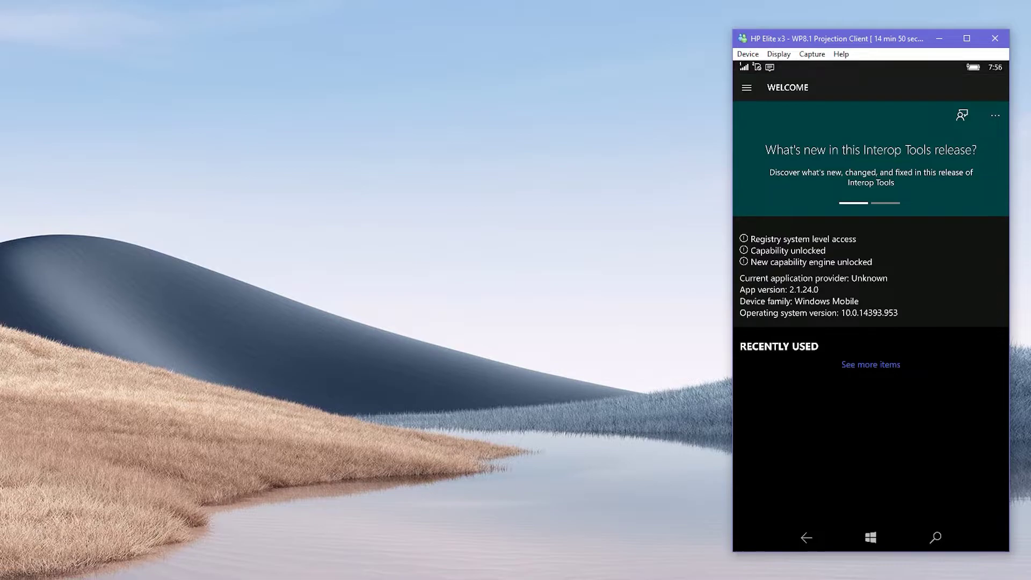
Step: Enable 'Allow the installation of NDTK on any device' under Unlock > Interop Unlock, then go Start
click(746, 88)
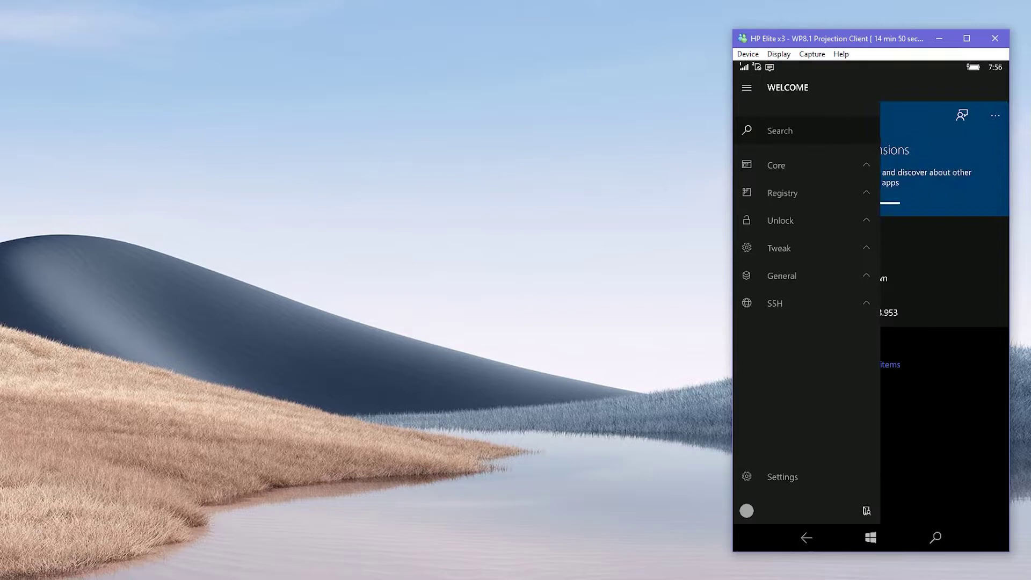
click(769, 221)
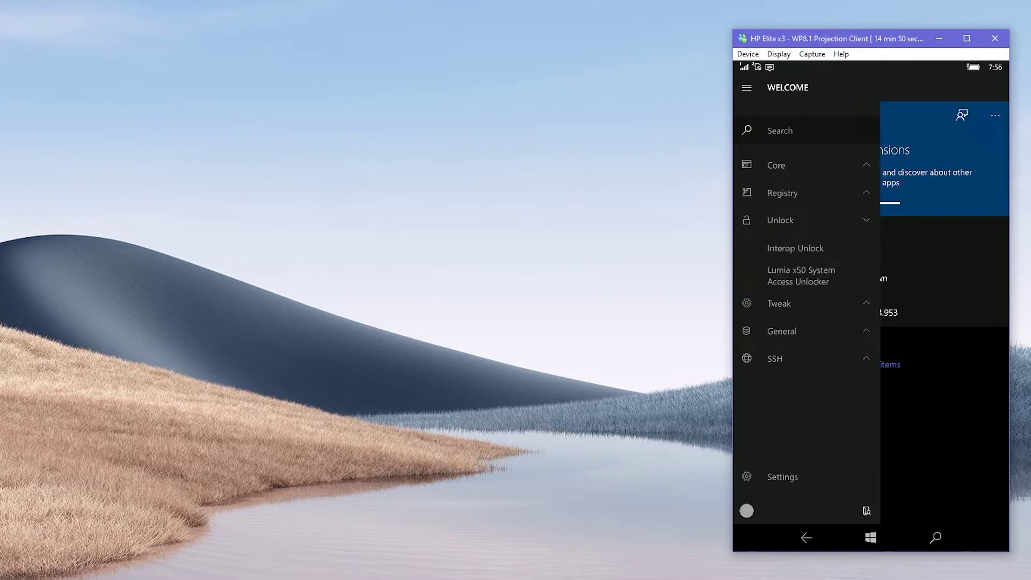
click(771, 251)
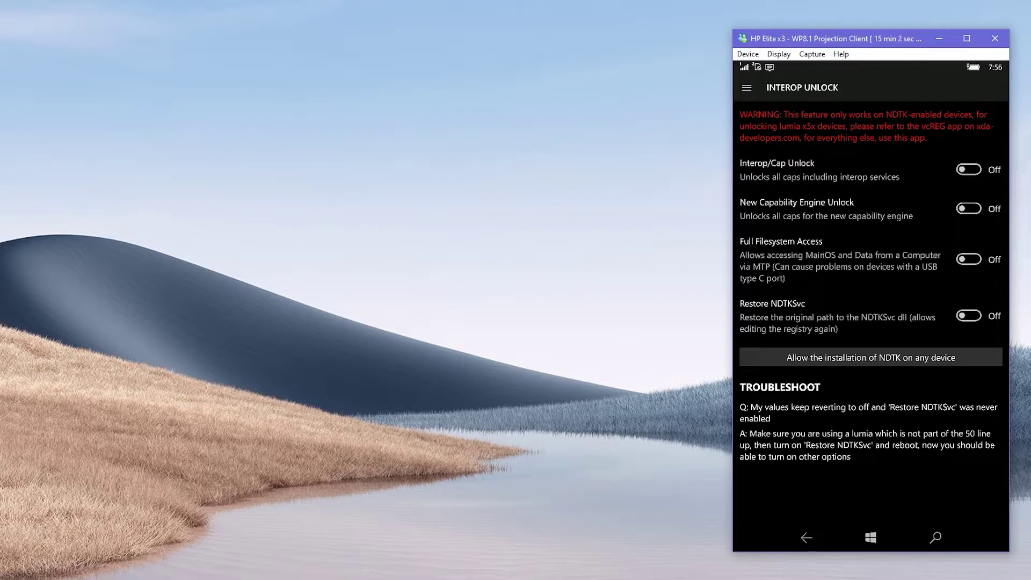
click(870, 358)
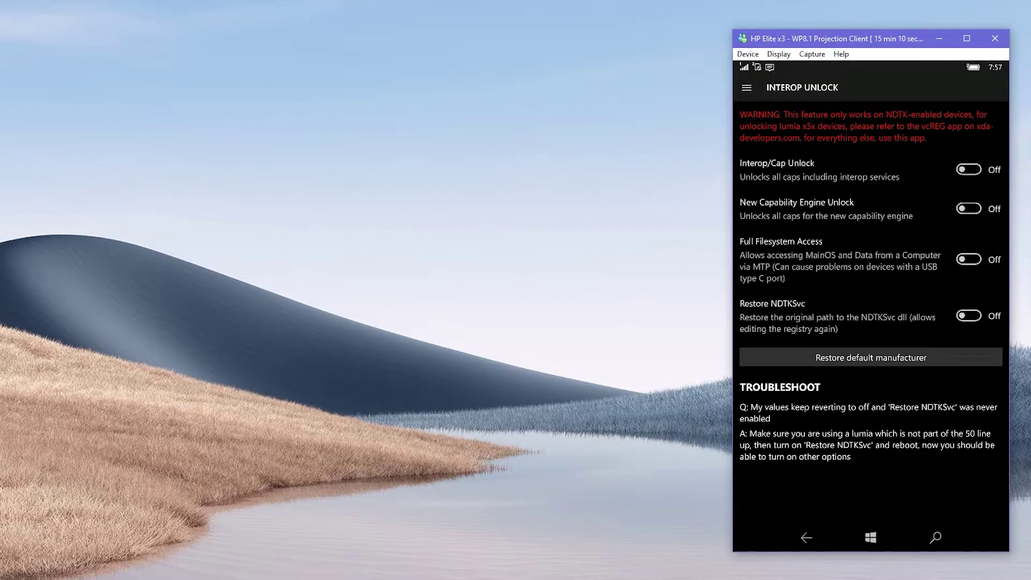
click(871, 538)
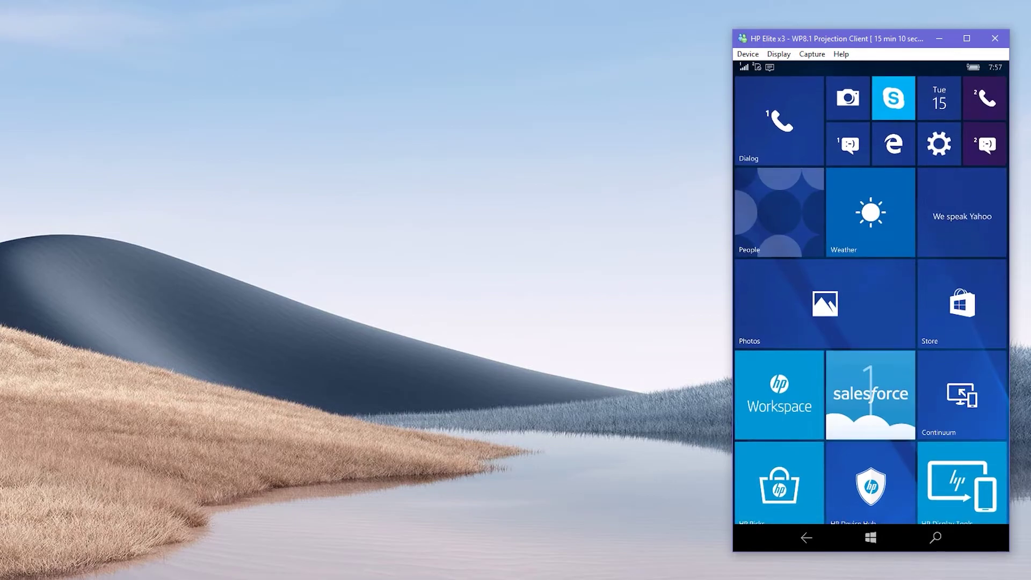
Step: Go to Settings > Update & security > Phone update on the phone
click(939, 143)
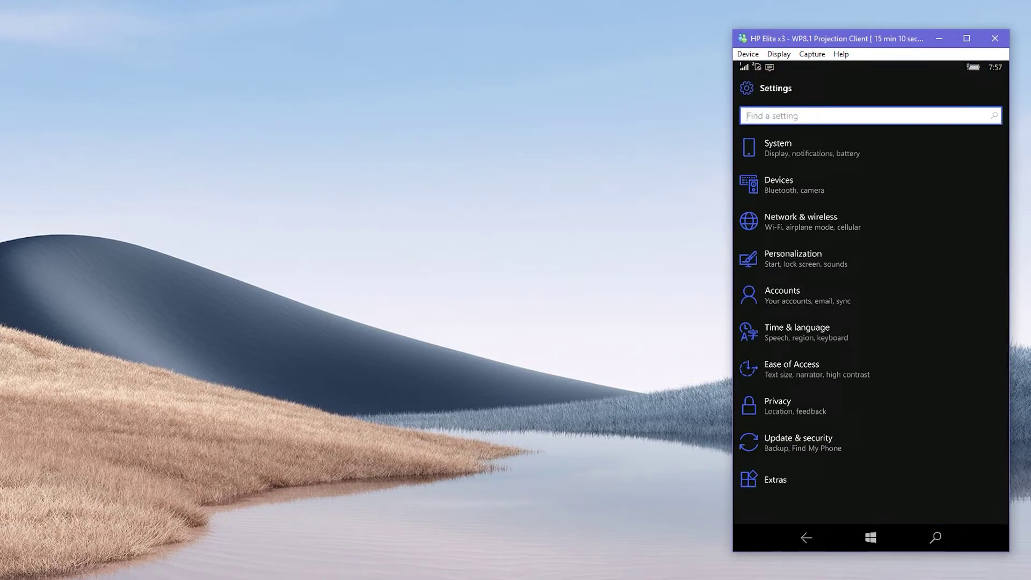
click(799, 440)
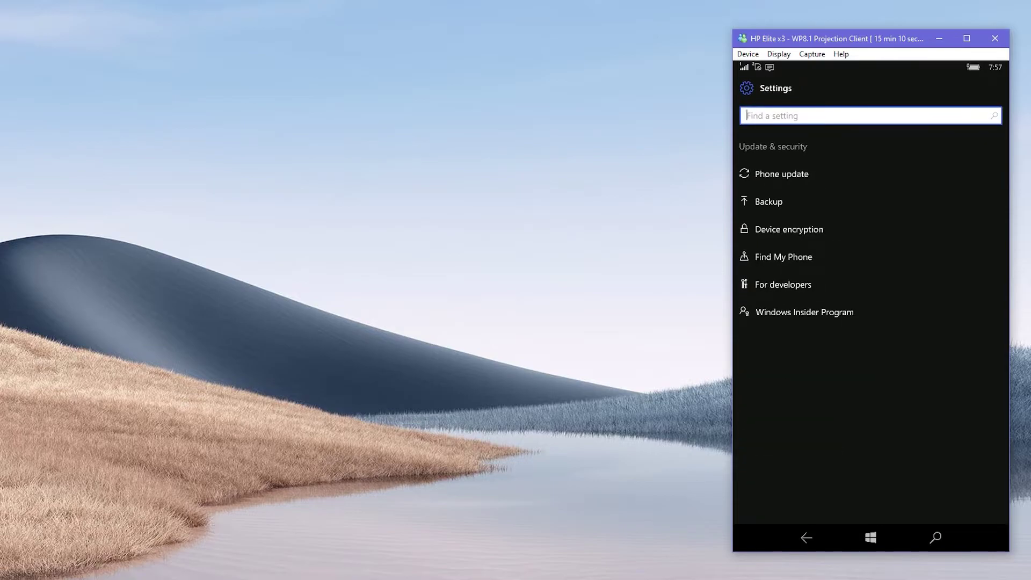
click(768, 174)
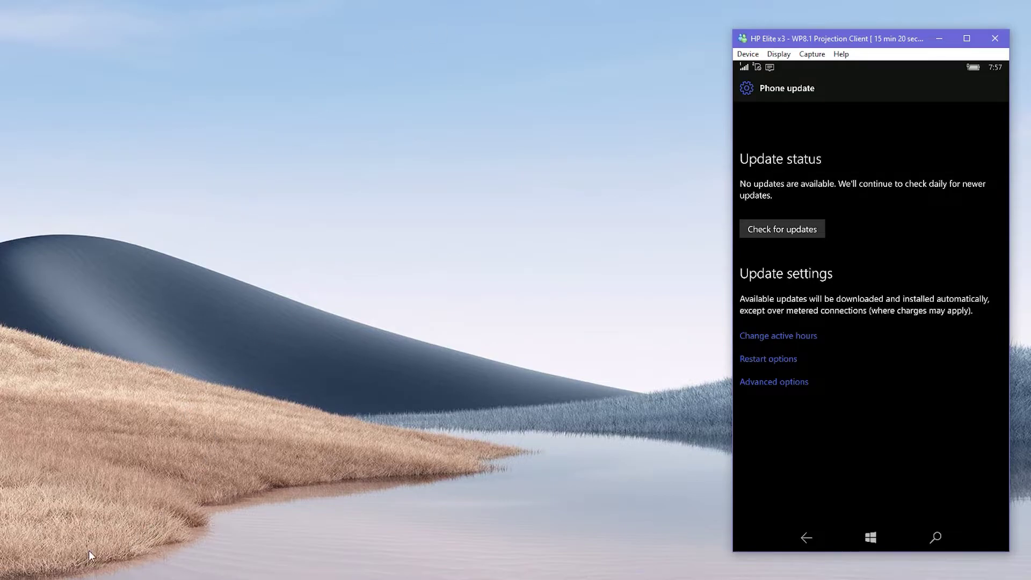
Step: Browse File Explorer to C:\Program Files (x86)\Windows Kits\10\Tools\bin\i386
key(super+e)
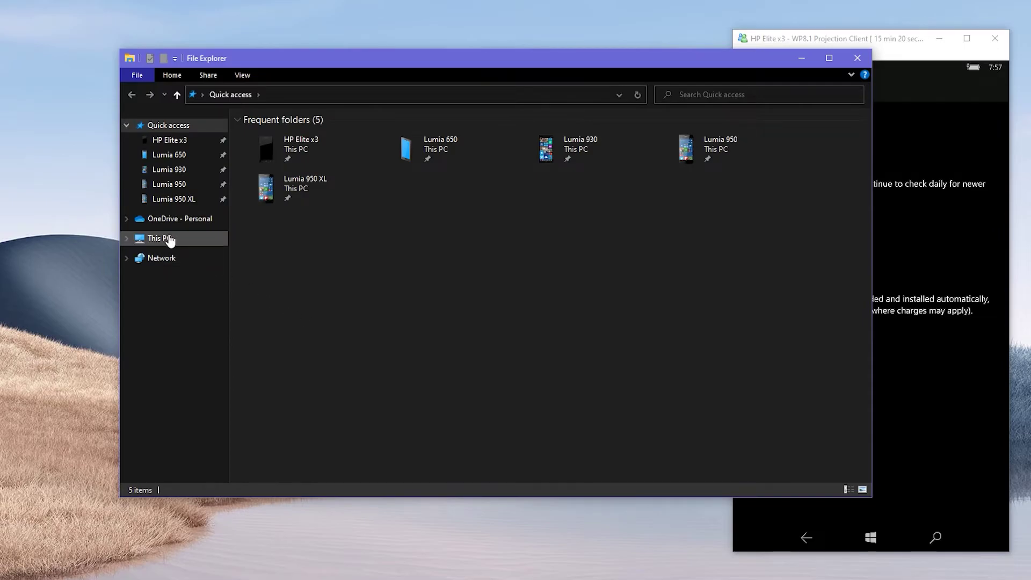
click(169, 240)
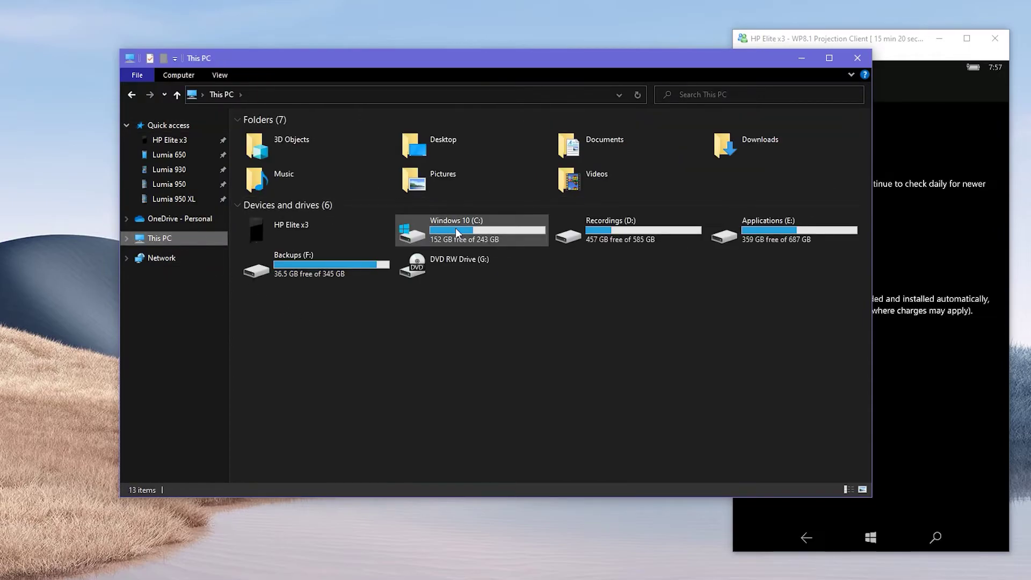
double_click(455, 228)
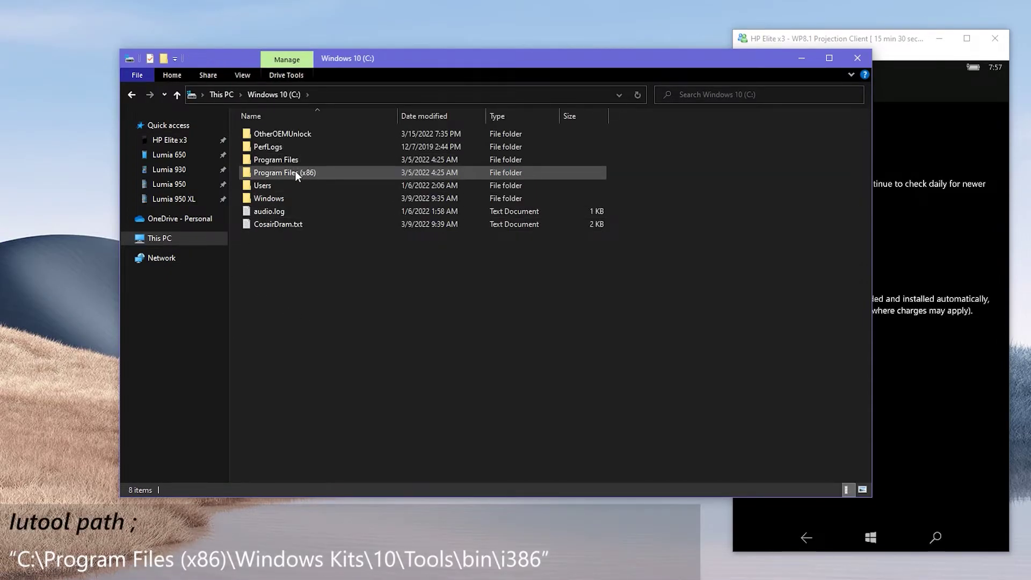
double_click(291, 172)
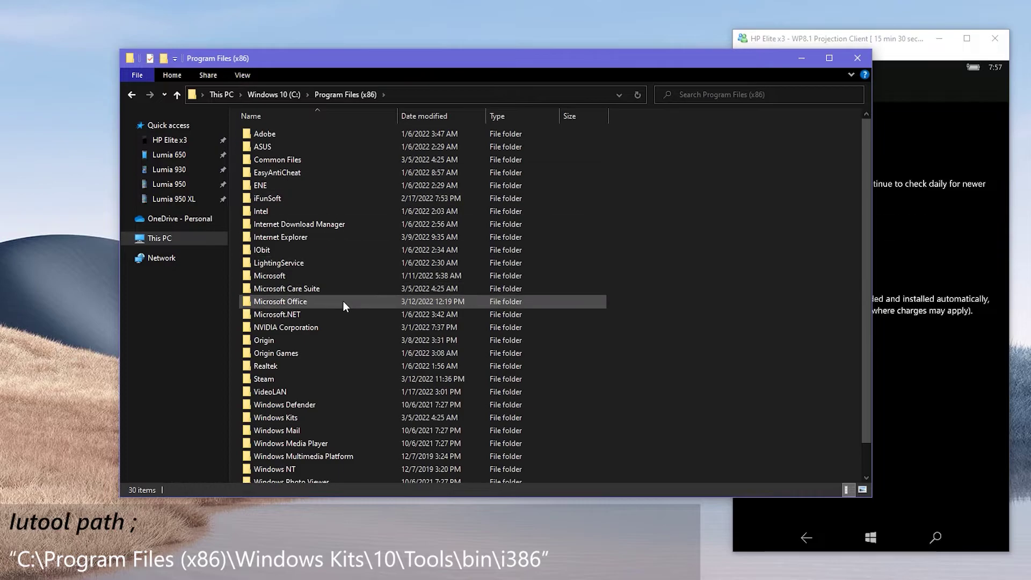
scroll(344, 301, down, 1)
double_click(285, 386)
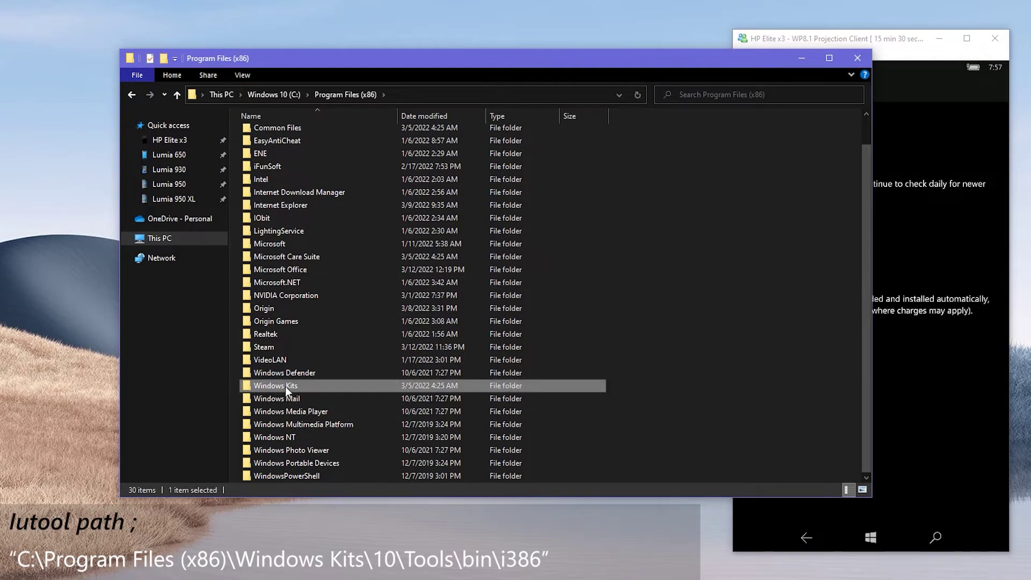
double_click(254, 133)
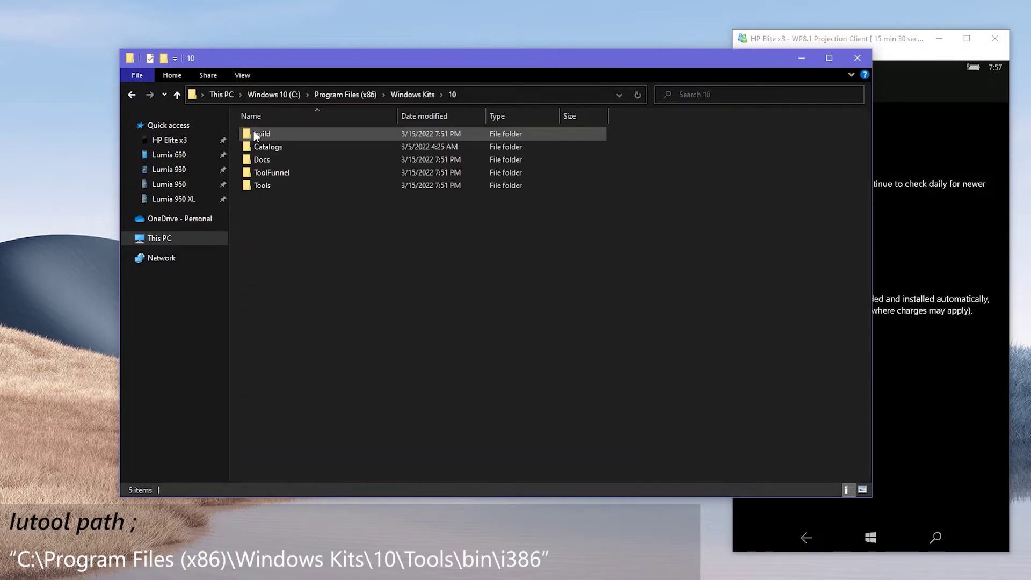
double_click(268, 187)
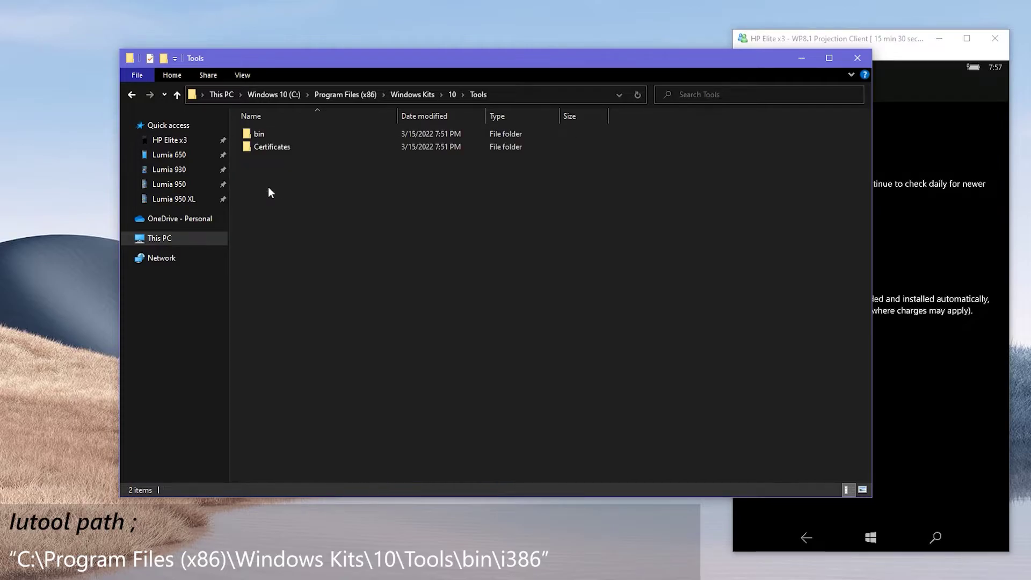
double_click(262, 134)
double_click(263, 134)
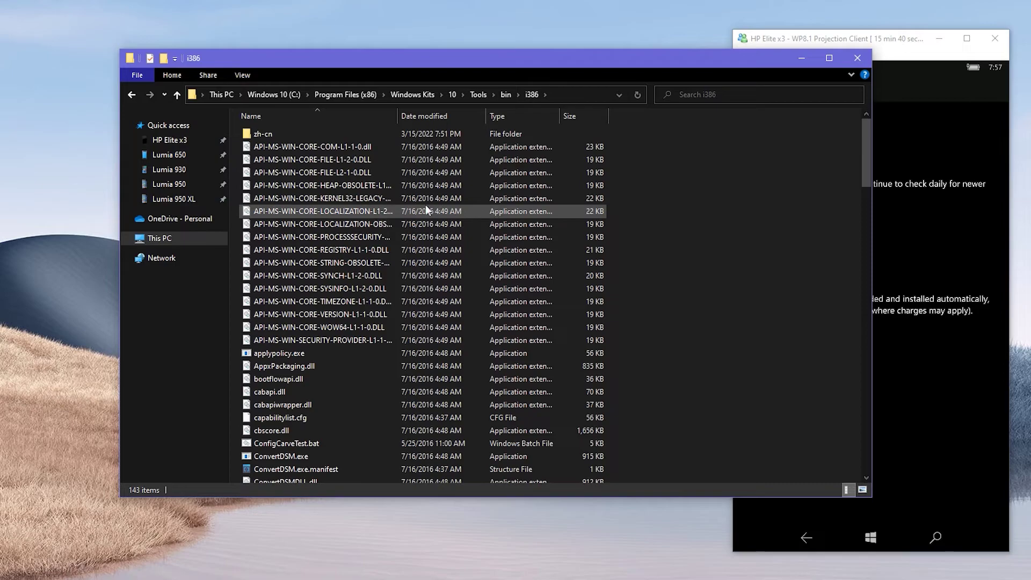
Step: Launch a command prompt in that folder by entering cmd in the address bar
click(563, 92)
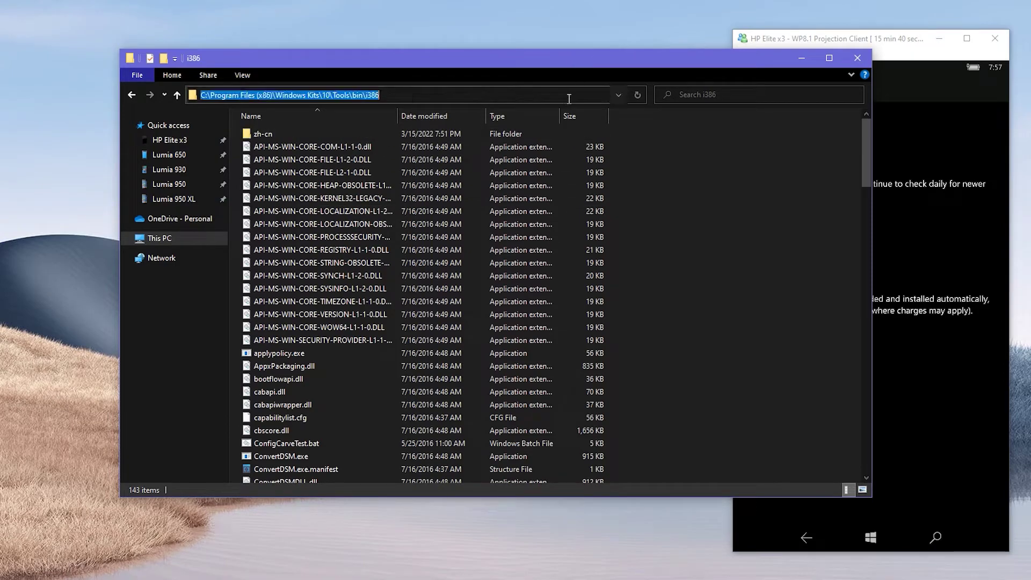
text(cmd)
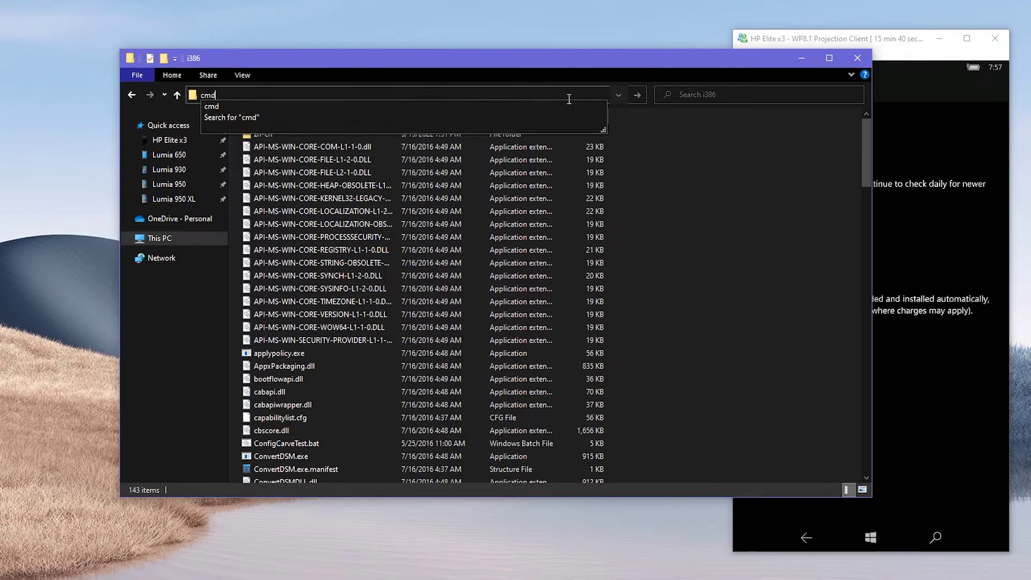
key(Return)
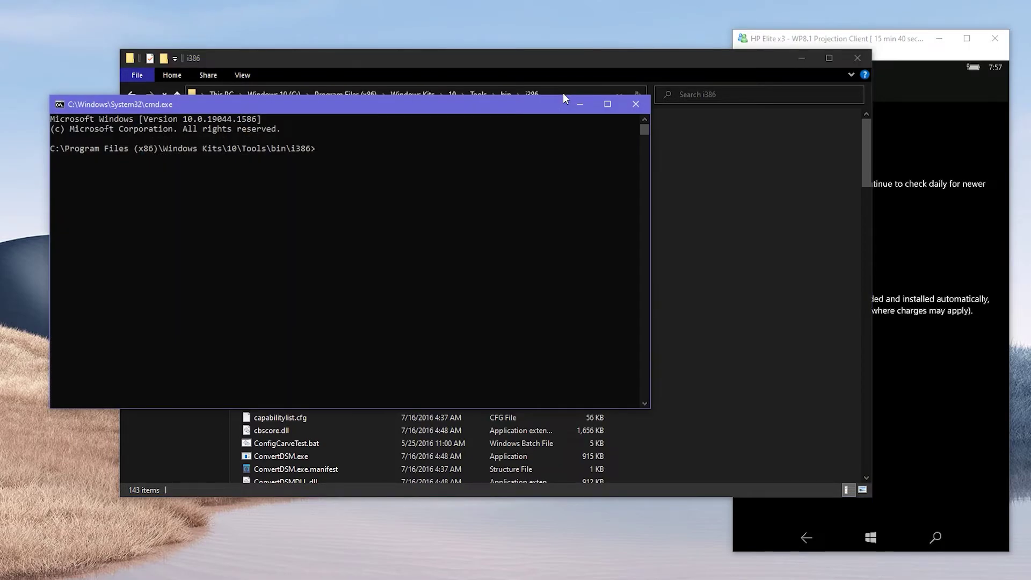
Step: Copy the C:\OtherOEMUnlock folder path from the address bar and close File Explorer
click(752, 173)
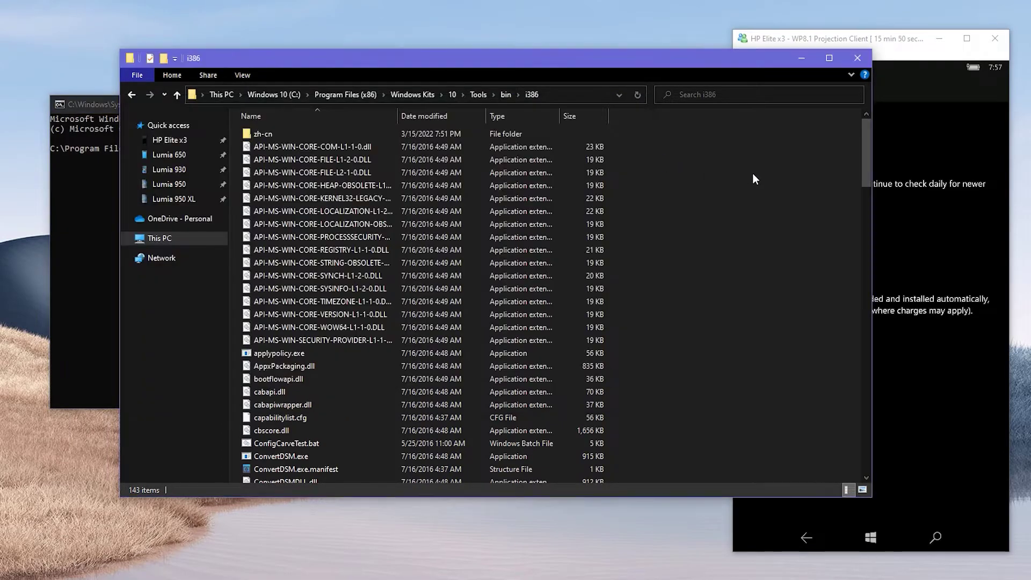
click(203, 237)
double_click(424, 240)
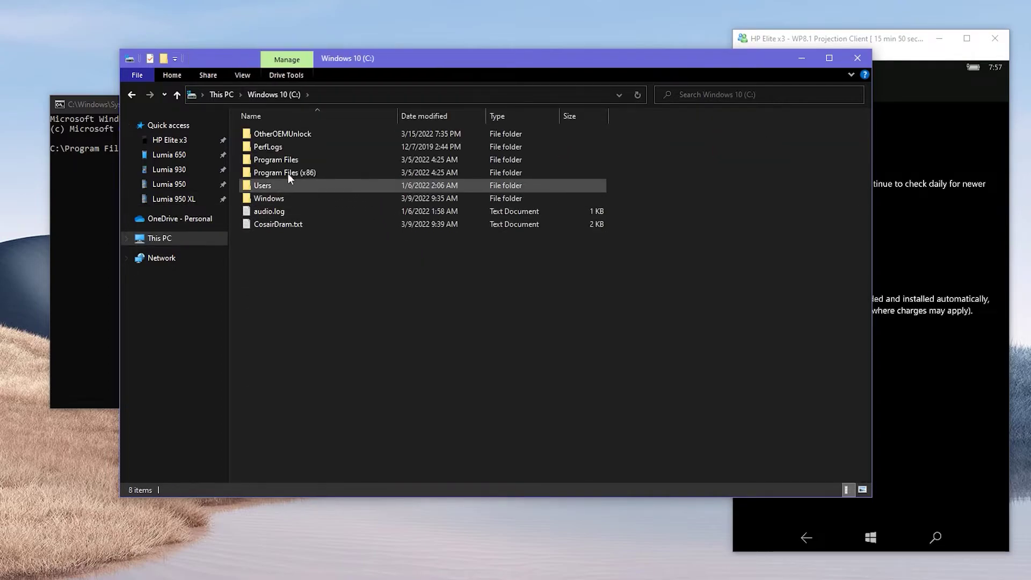
double_click(289, 134)
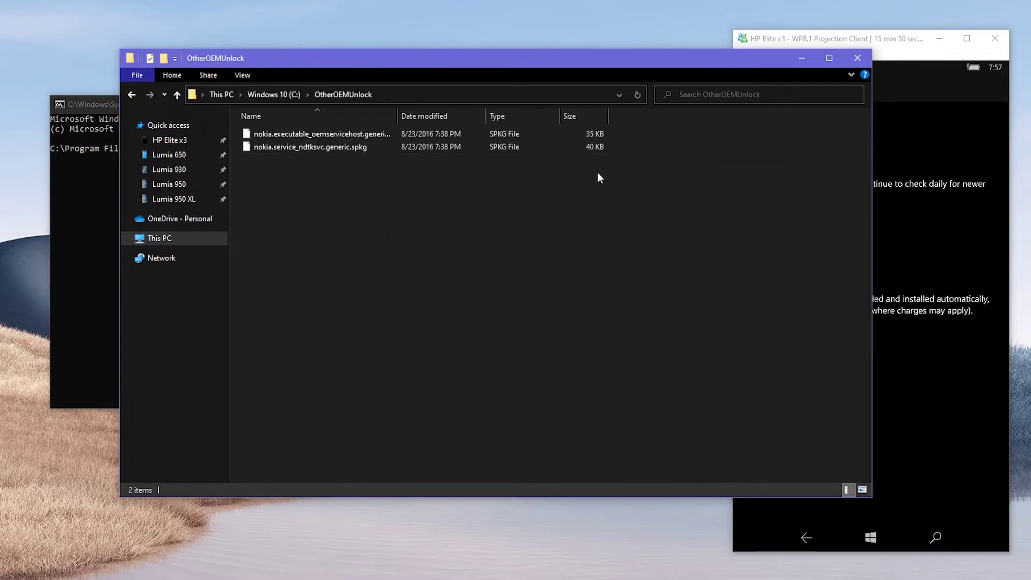
click(397, 95)
right_click(248, 95)
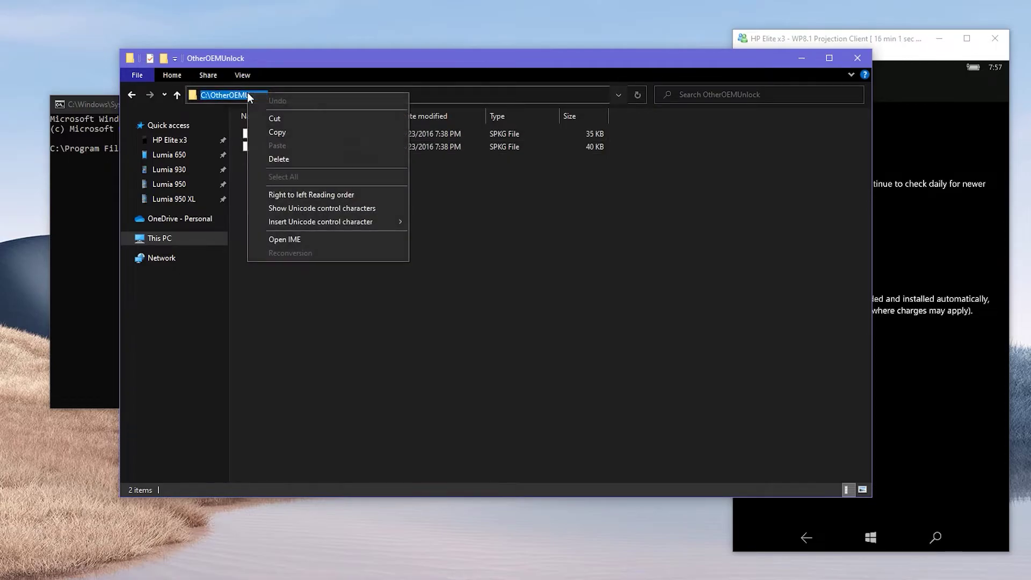
click(266, 129)
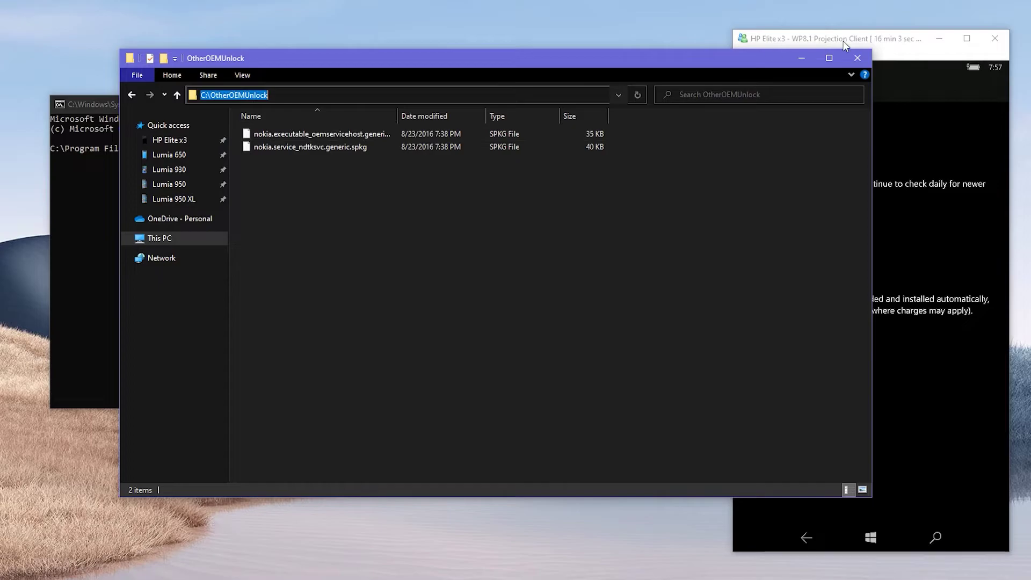
click(866, 54)
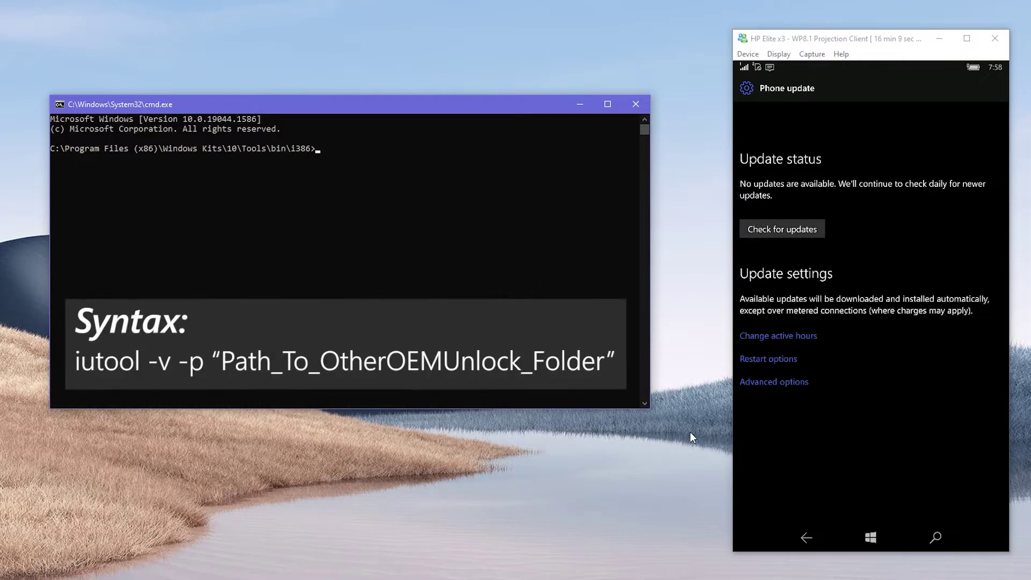
Step: Run iutool -v -p "C:\OtherOEMUnlock" to push both OEM unlock packages to the phone
text(iutool -v -p ")
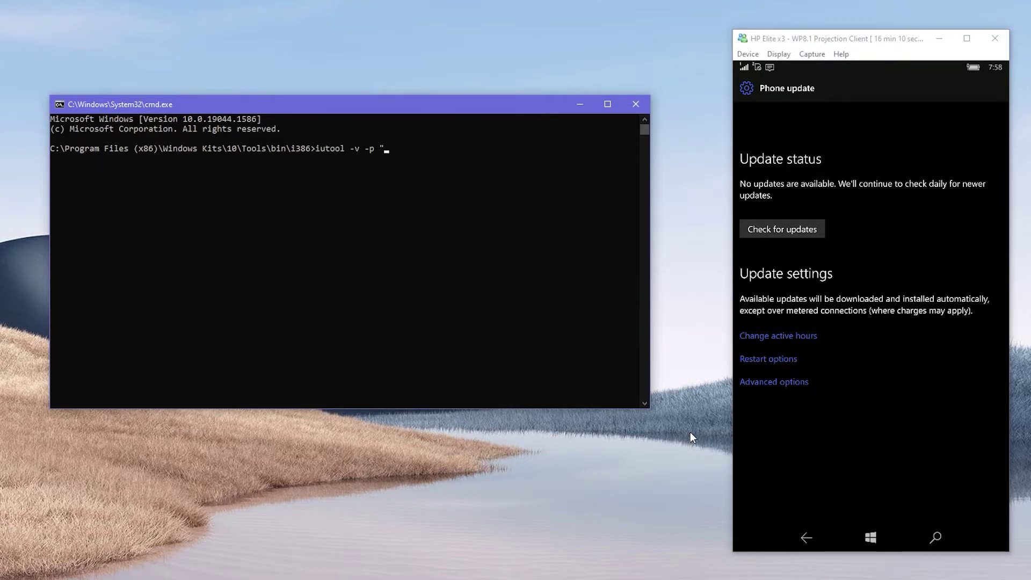
key(ctrl+v)
text(")
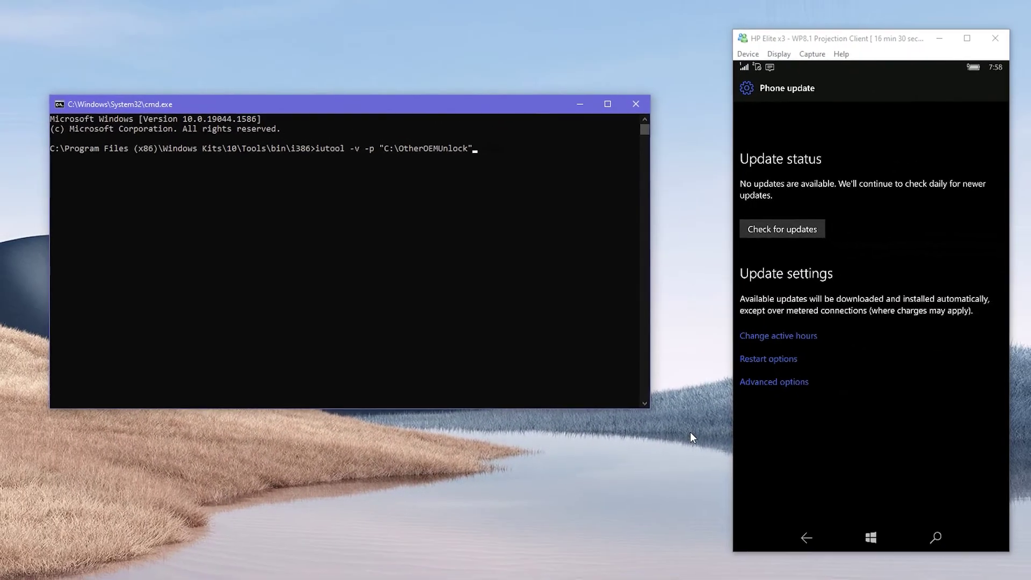
key(Return)
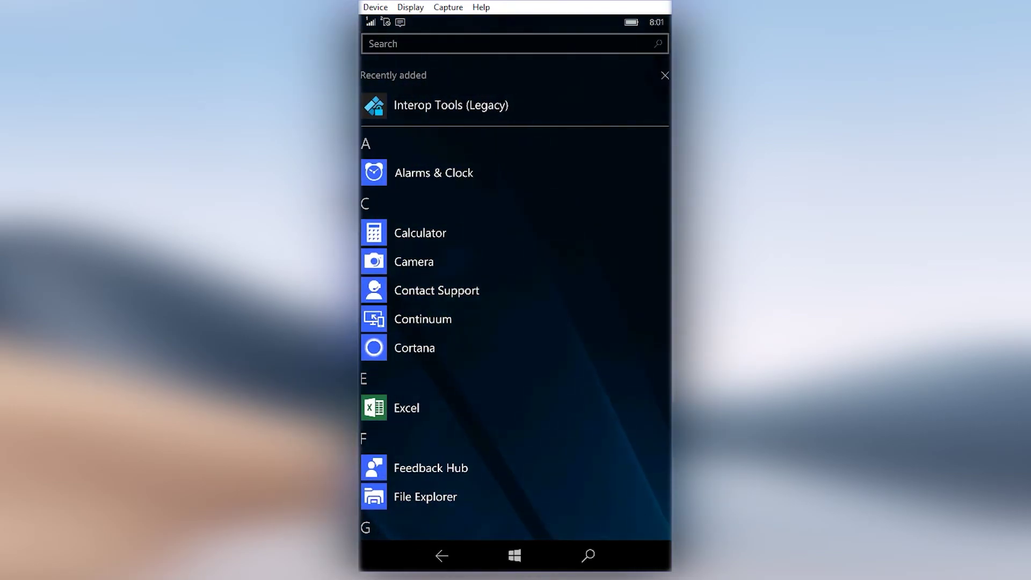
Step: Launch Interop Tools (Legacy), skip What's new, and choose This device as the session provider
click(403, 105)
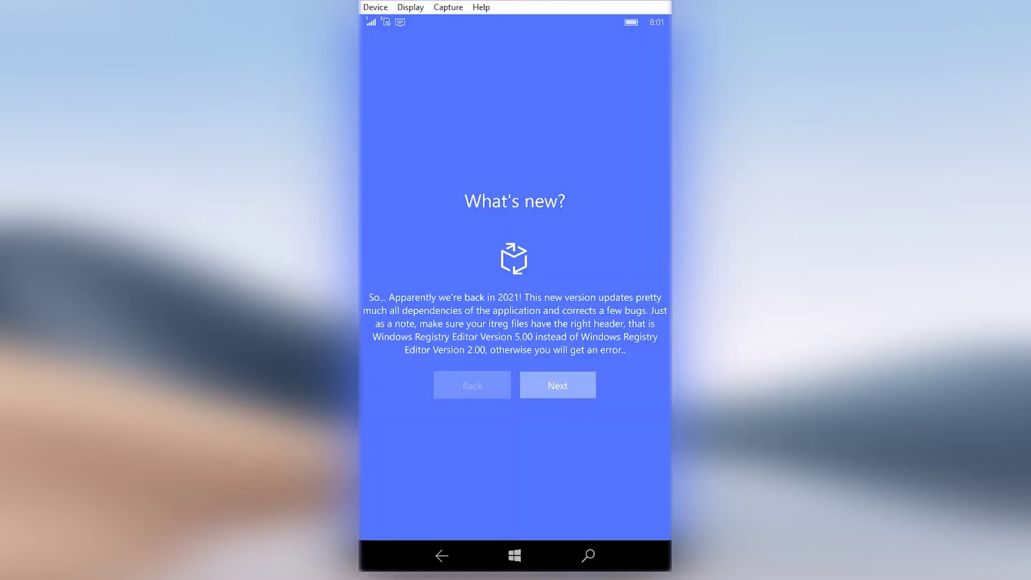
click(558, 385)
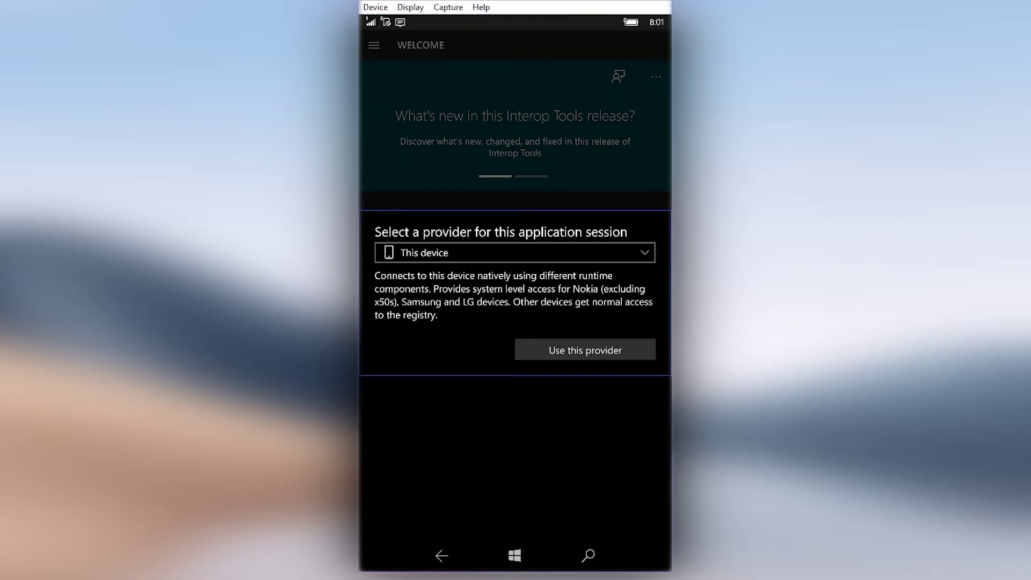
click(585, 350)
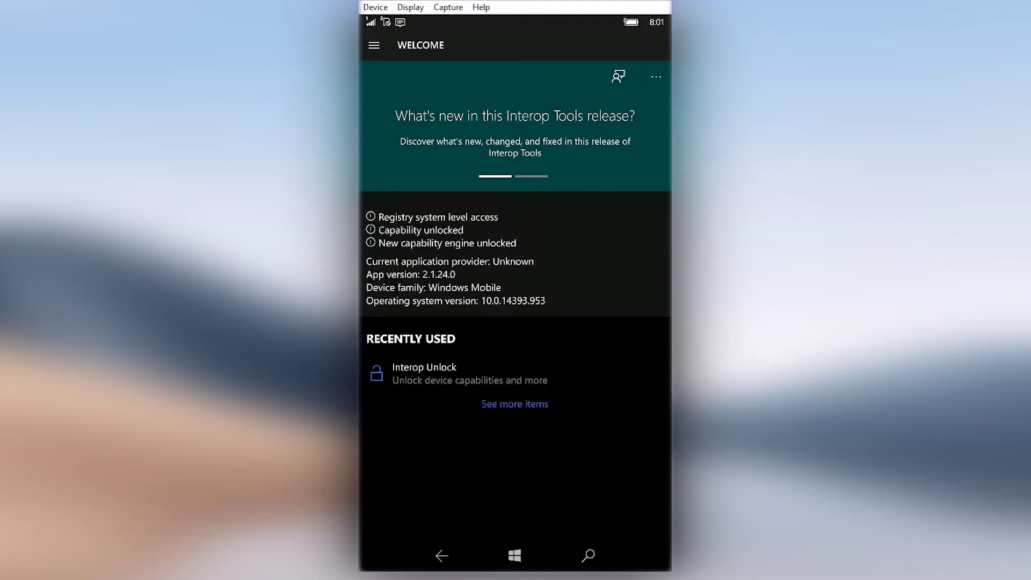
click(413, 370)
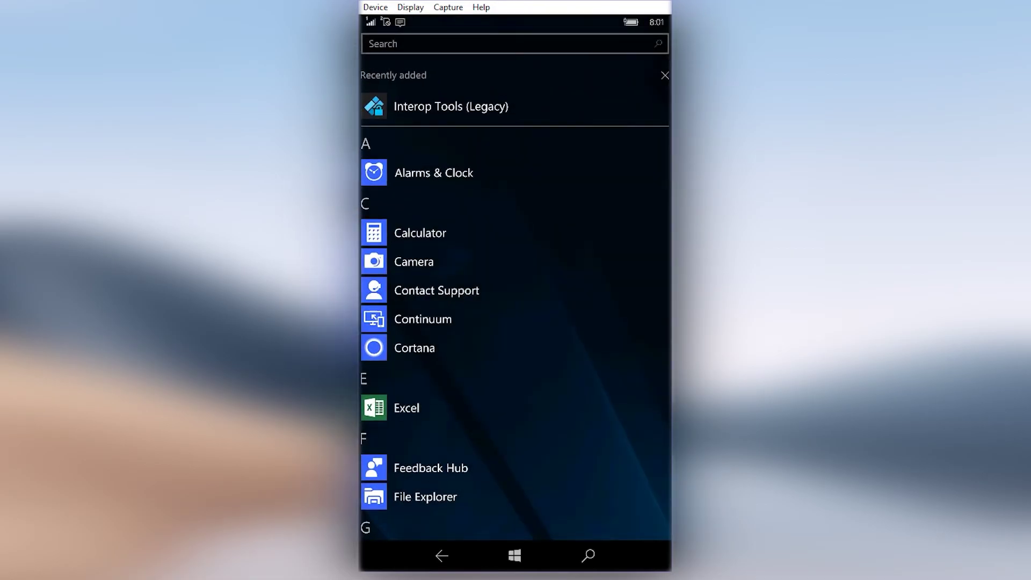
Step: Reopen Interop Tools (Legacy), enable Interop/Cap Unlock and New Capability Engine Unlock, then return to Start
click(421, 107)
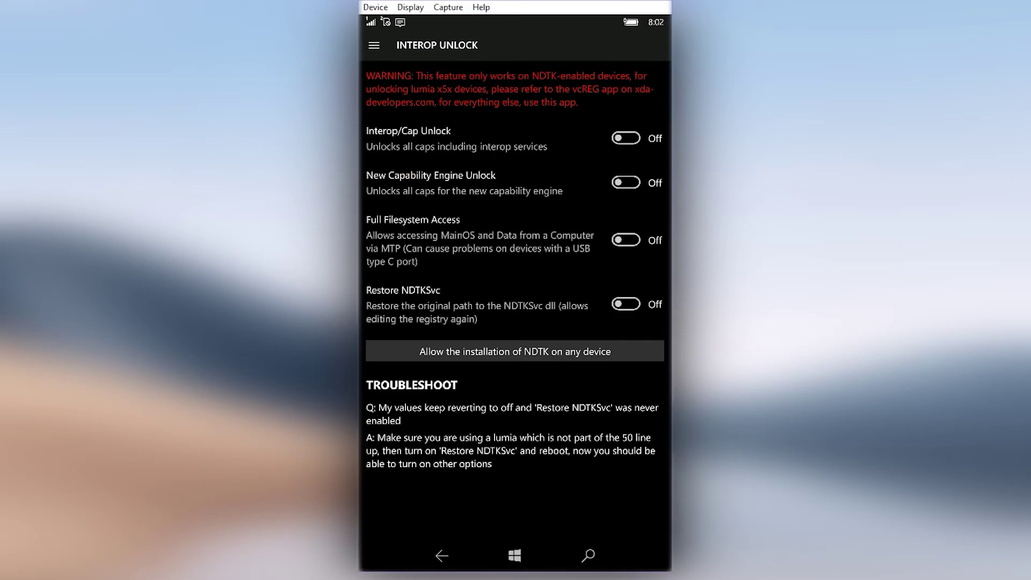
click(626, 138)
click(626, 183)
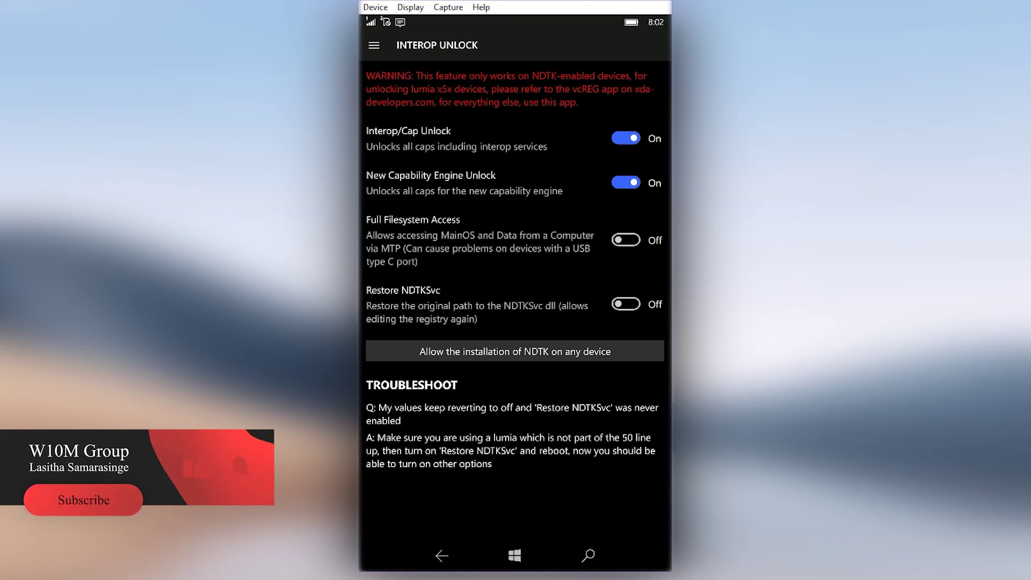
key(F2)
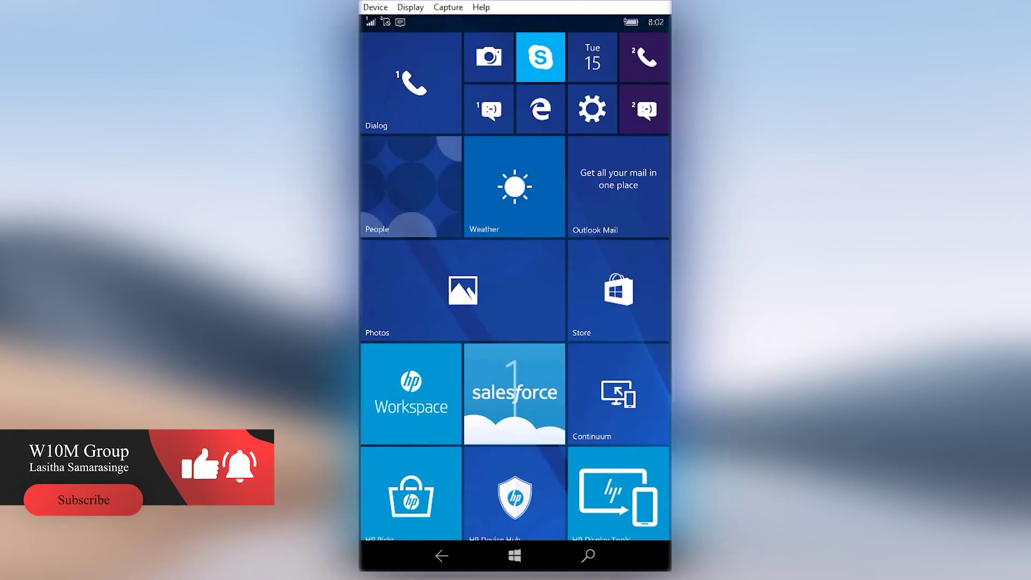